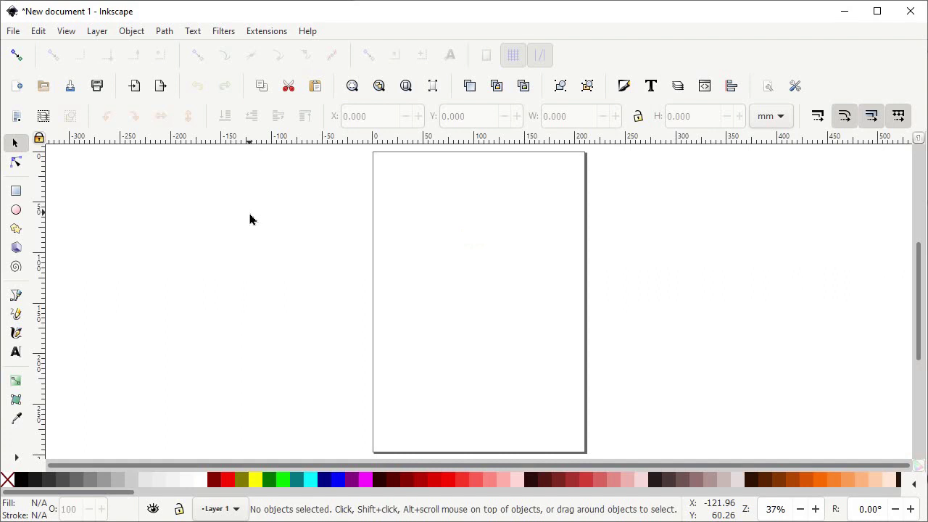
Step: In Document Properties, set both the display units and the page size units to px
{"action": "left_click", "coordinate": [66, 31]}
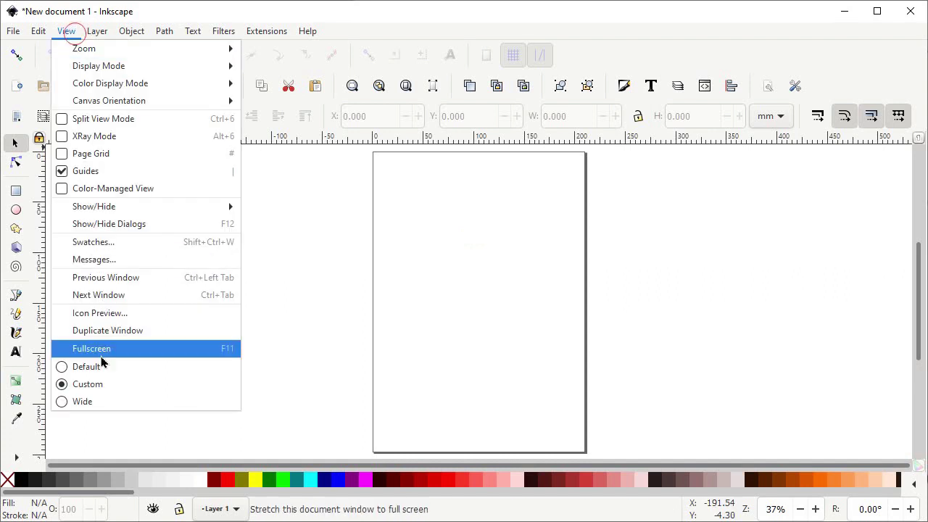
{"action": "left_click", "coordinate": [102, 394]}
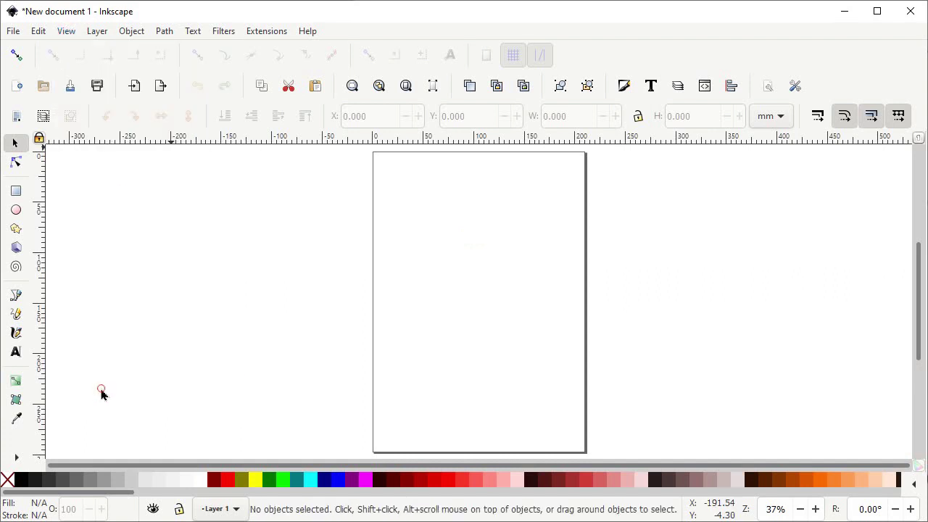
{"action": "left_click", "coordinate": [67, 32]}
{"action": "mouse_move", "coordinate": [135, 212]}
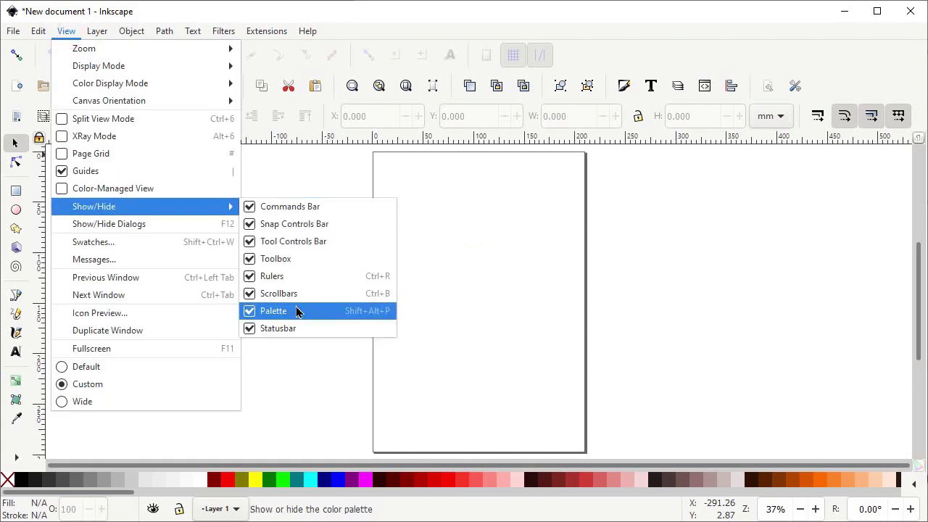
{"action": "mouse_move", "coordinate": [13, 38]}
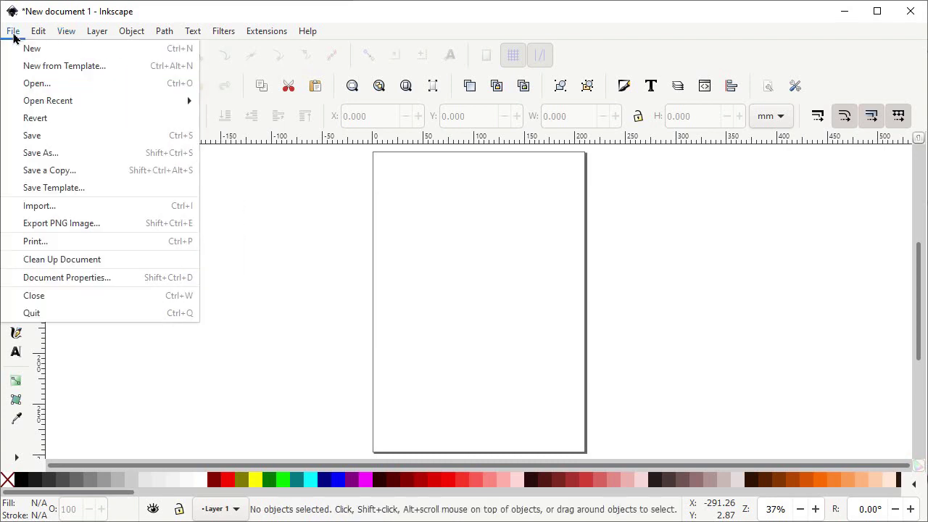
{"action": "left_click", "coordinate": [84, 278]}
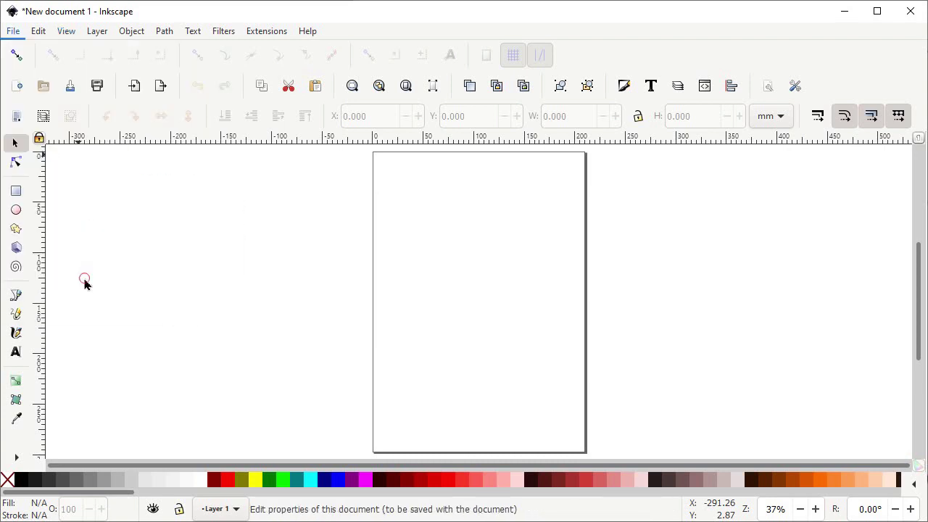
{"action": "left_click_drag", "start_coordinate": [475, 273], "coordinate": [317, 45]}
{"action": "left_click", "coordinate": [262, 127]}
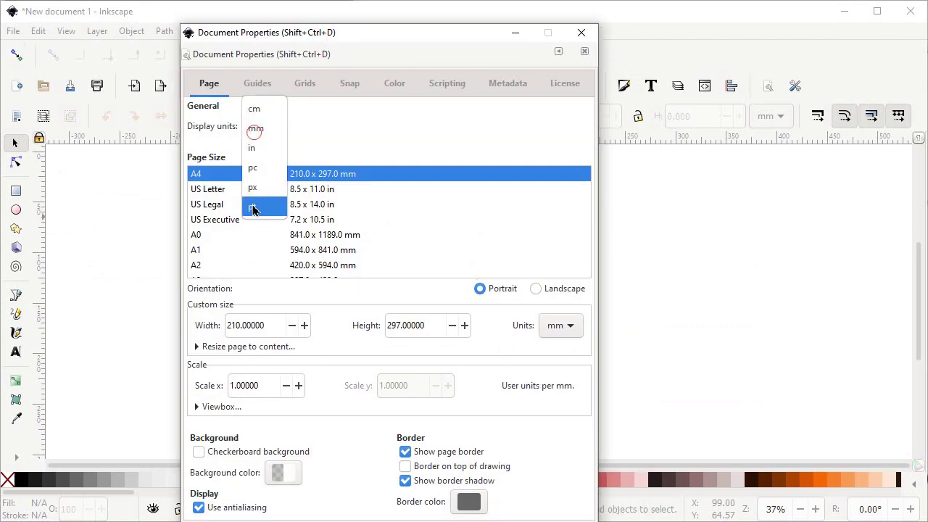
{"action": "left_click", "coordinate": [257, 189]}
{"action": "left_click", "coordinate": [561, 325]}
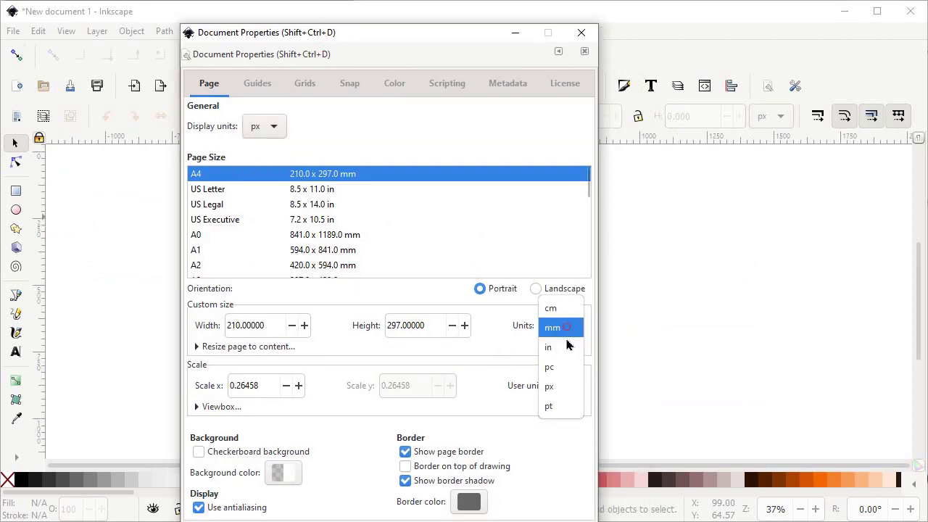
{"action": "left_click", "coordinate": [565, 390]}
Step: Set the page width to 1280 and height to 720 px, then close Document Properties
{"action": "left_click_drag", "start_coordinate": [271, 326], "coordinate": [201, 320]}
{"action": "type", "text": "1280"}
{"action": "left_click_drag", "start_coordinate": [432, 324], "coordinate": [365, 321]}
{"action": "type", "text": "720"}
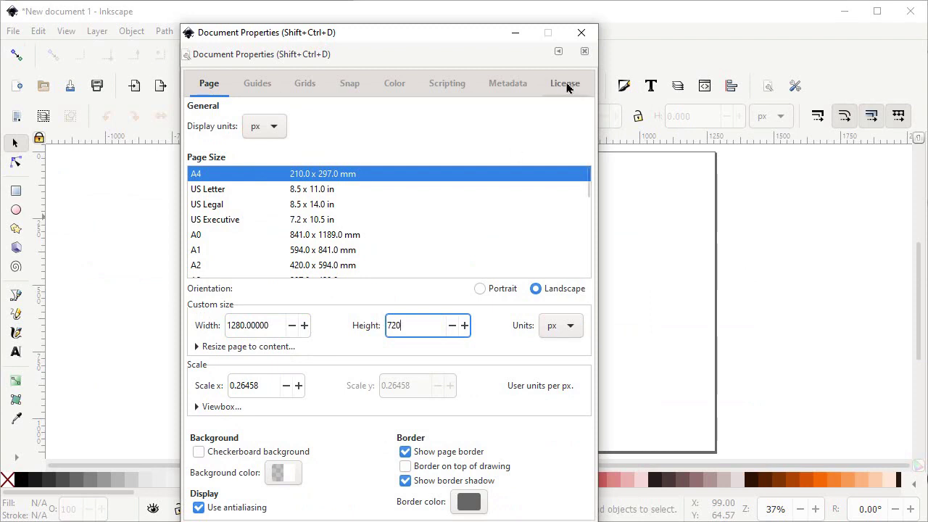
{"action": "left_click", "coordinate": [583, 33]}
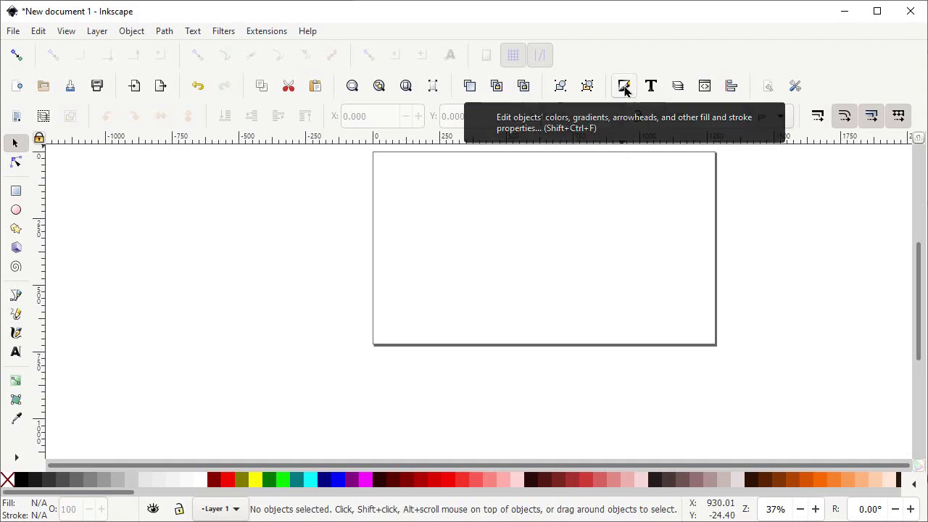
Step: Dock the Fill and Stroke and Align and Distribute panels, and zoom to fit the page
{"action": "left_click", "coordinate": [625, 86]}
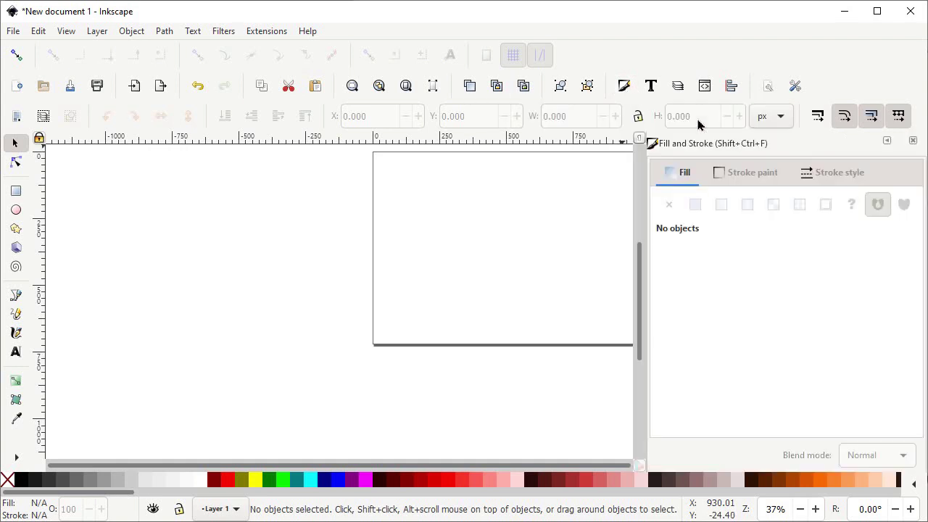
{"action": "left_click", "coordinate": [731, 87]}
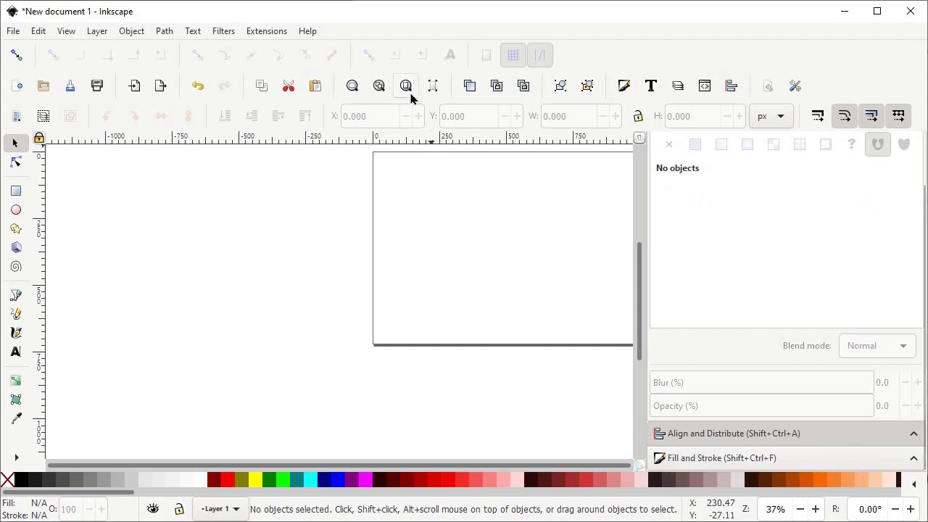
{"action": "left_click", "coordinate": [410, 98]}
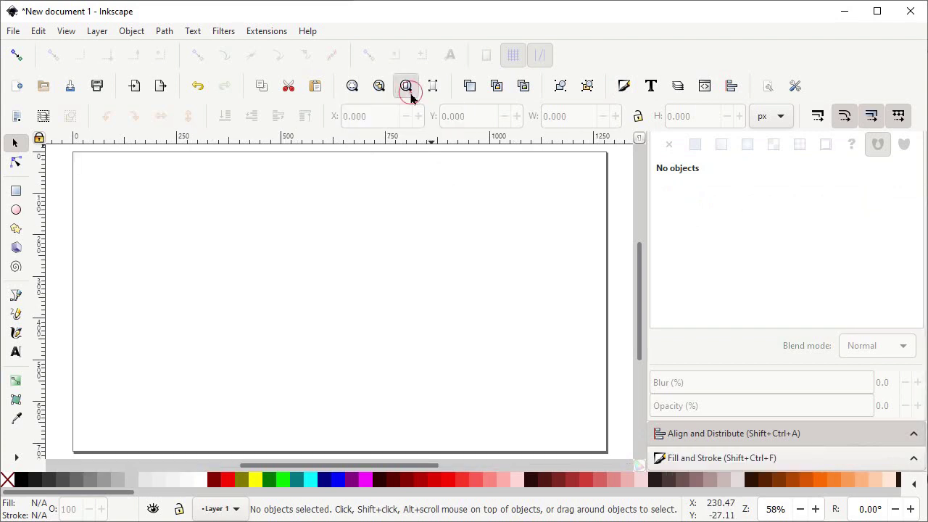
Step: Draw a red regular polygon with 6 corners on the page's left half
{"action": "left_click", "coordinate": [12, 230]}
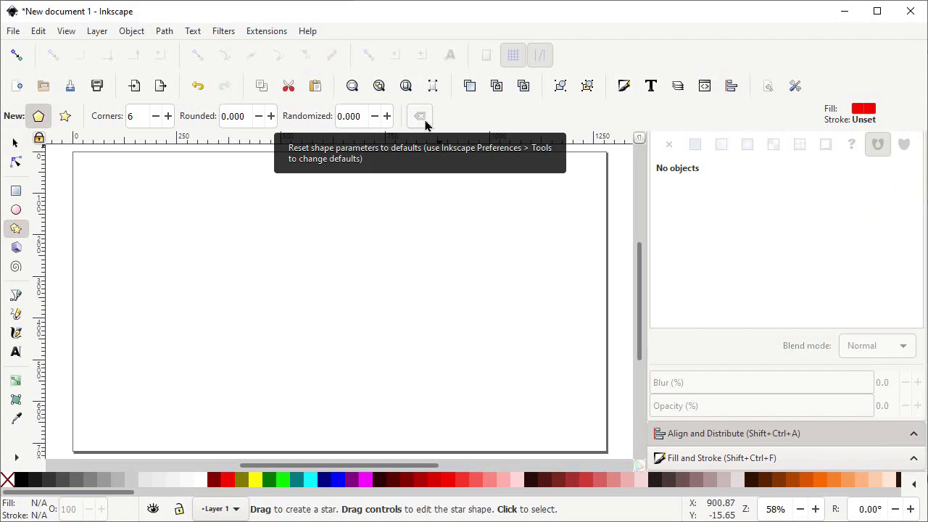
{"action": "left_click", "coordinate": [425, 120]}
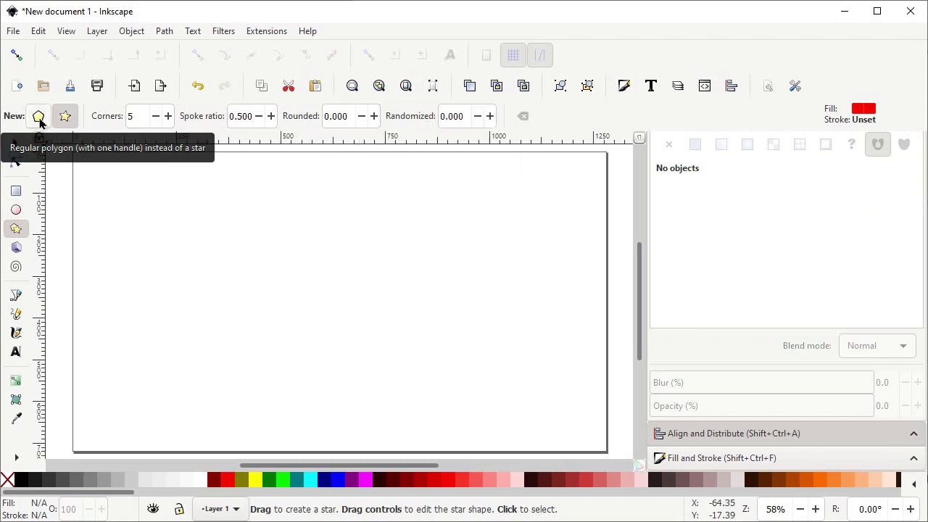
{"action": "left_click", "coordinate": [39, 119]}
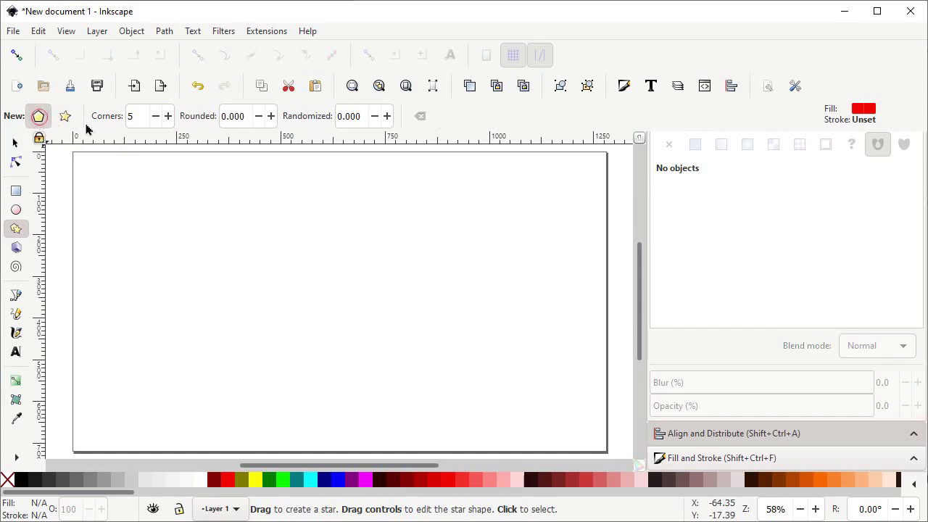
{"action": "double_click", "coordinate": [142, 117]}
{"action": "type", "text": "6"}
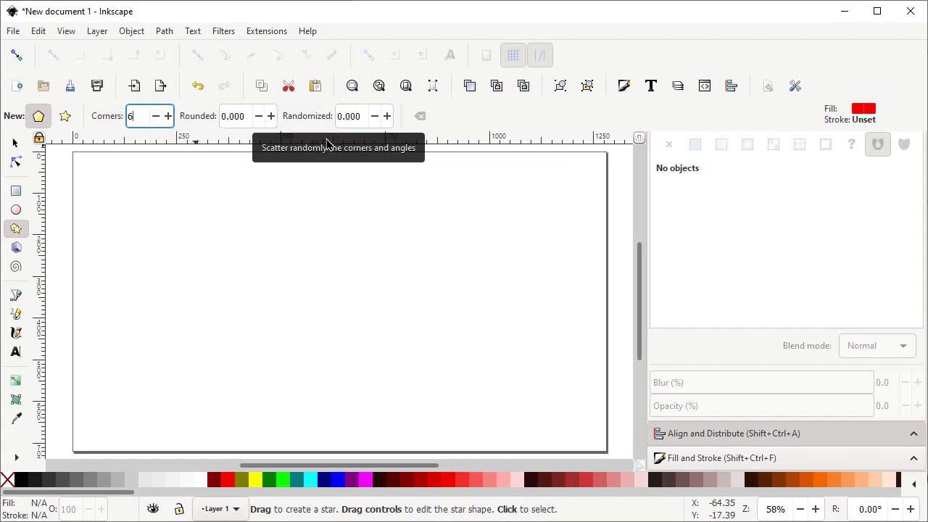
{"action": "left_click", "coordinate": [320, 283], "text": "ctrl"}
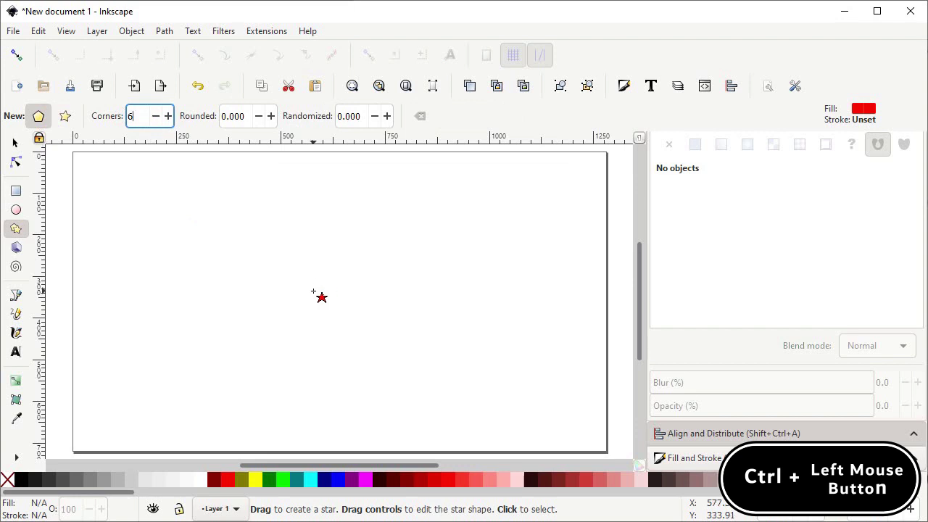
{"action": "left_click_drag", "start_coordinate": [313, 291], "coordinate": [316, 392]}
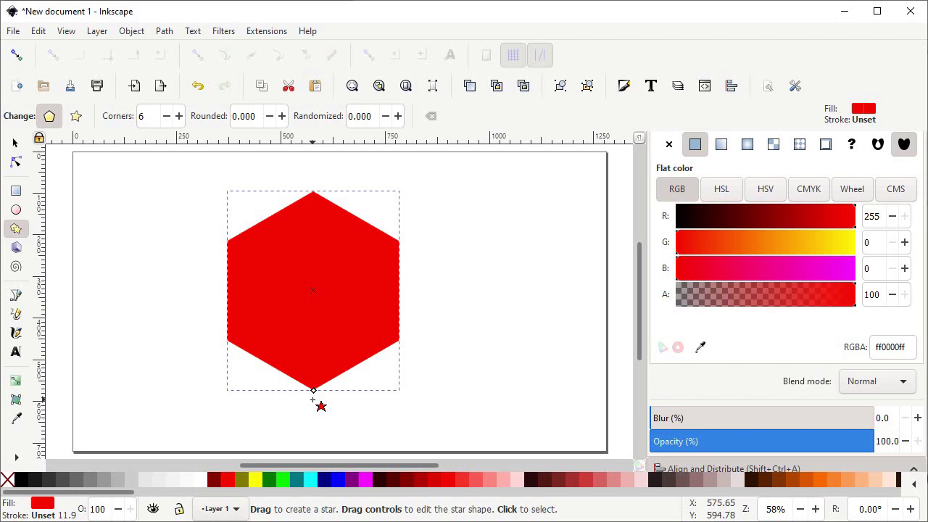
Step: Lock proportions and resize the hexagon to 500 px tall (433.013 × 500)
{"action": "left_click", "coordinate": [16, 145]}
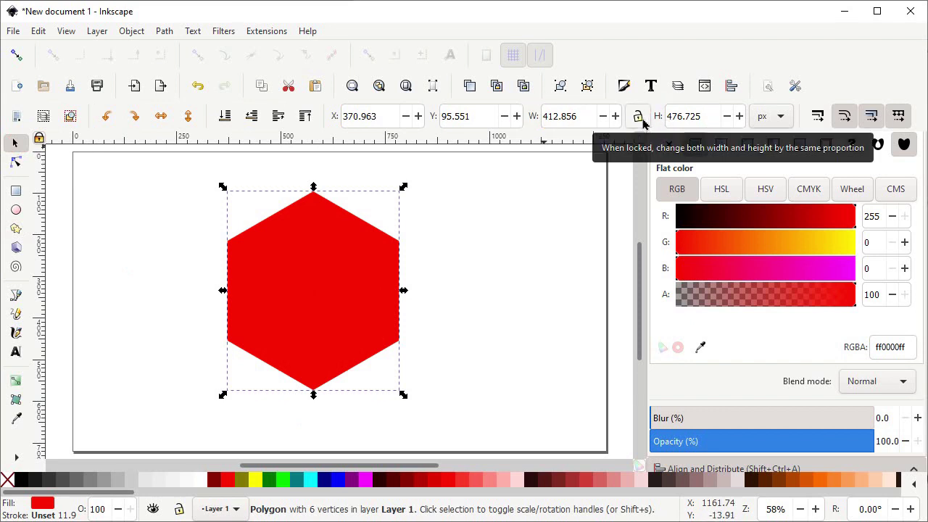
{"action": "left_click", "coordinate": [640, 118]}
{"action": "left_click", "coordinate": [702, 117]}
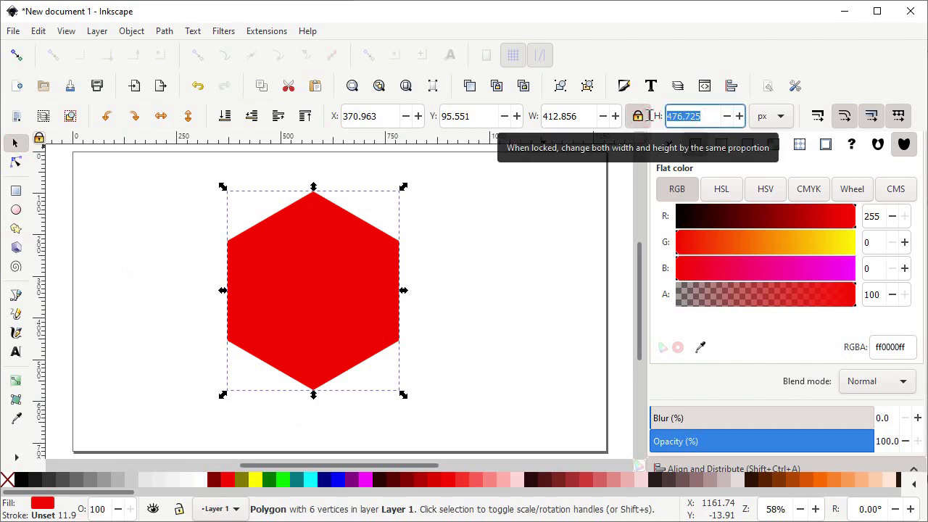
{"action": "type", "text": "500"}
{"action": "key", "text": "Return"}
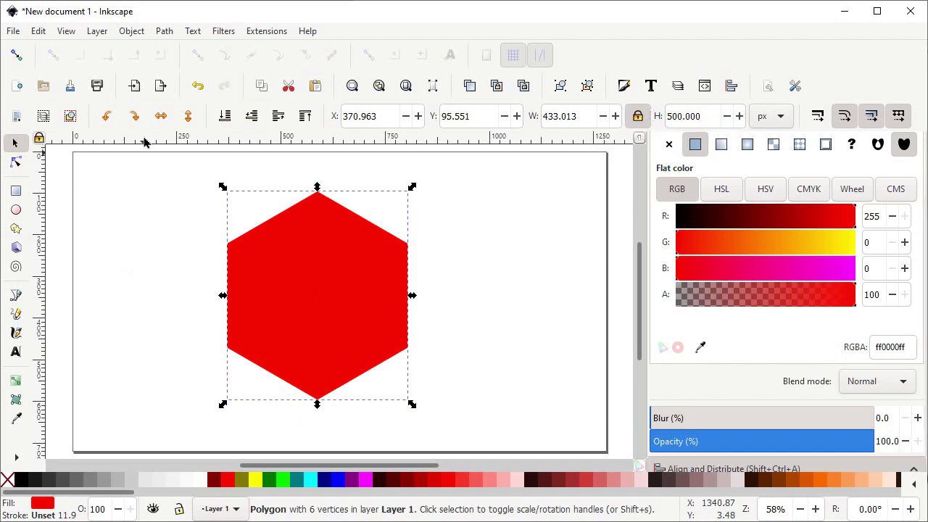
{"action": "left_click", "coordinate": [13, 162]}
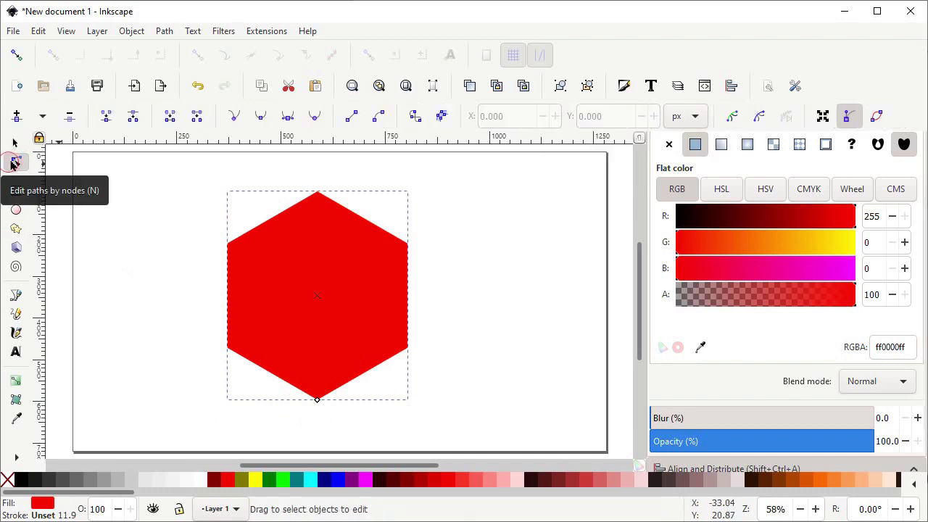
Step: Add the Corners (Fillet/Chamfer) path effect to the red hexagon from Path Effects
{"action": "left_click", "coordinate": [165, 32]}
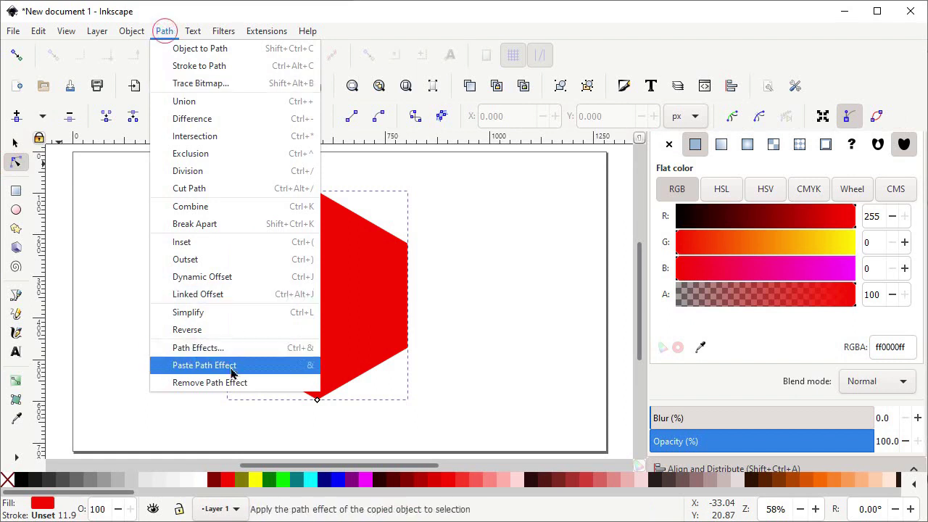
{"action": "left_click", "coordinate": [213, 351]}
{"action": "scroll", "coordinate": [726, 371], "scroll_direction": "down", "scroll_amount": 3}
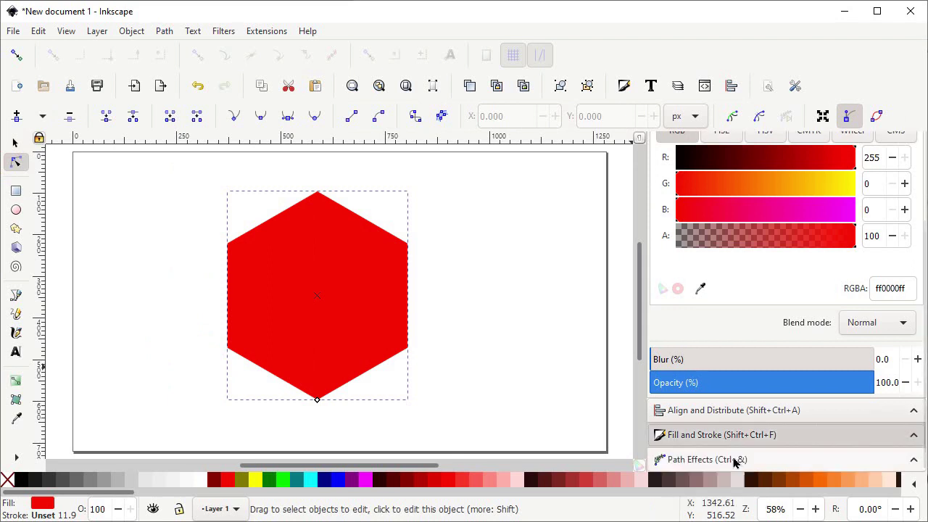
{"action": "left_click", "coordinate": [707, 463]}
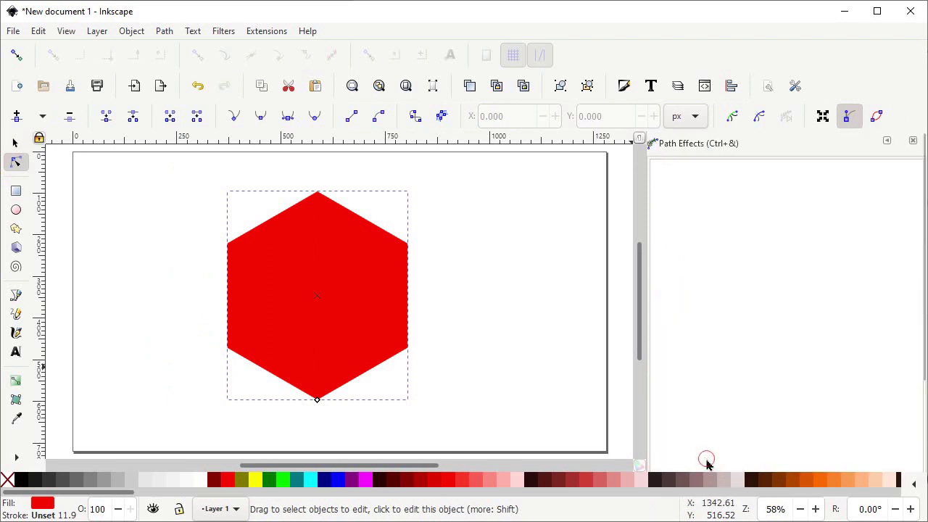
{"action": "left_click", "coordinate": [681, 370]}
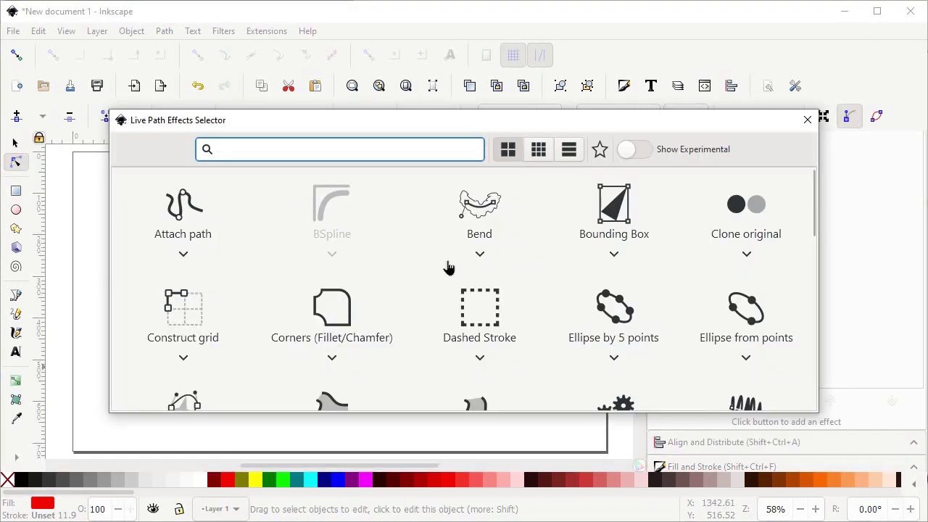
{"action": "left_click", "coordinate": [338, 319]}
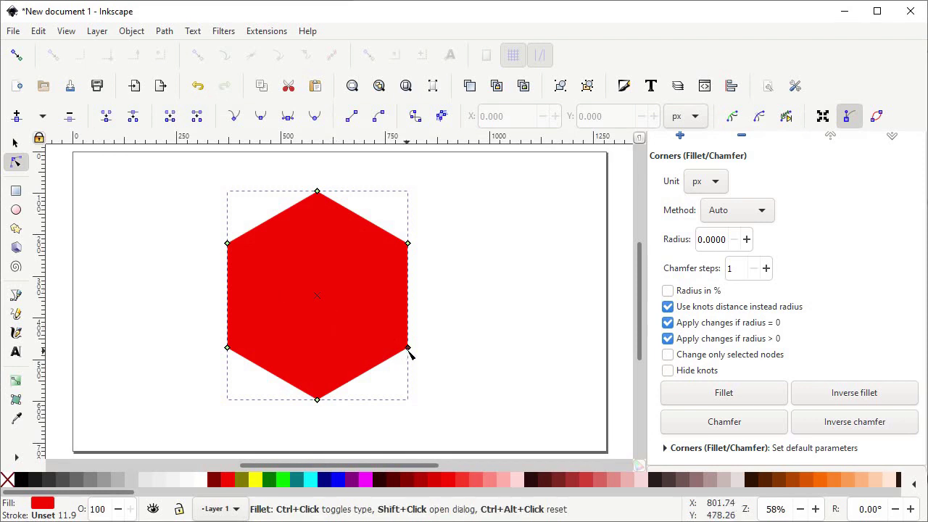
Step: Drag the Corners knots to fillet the lower-right, lower-left and top corners of the hexagon
{"action": "left_click_drag", "start_coordinate": [409, 351], "coordinate": [318, 402]}
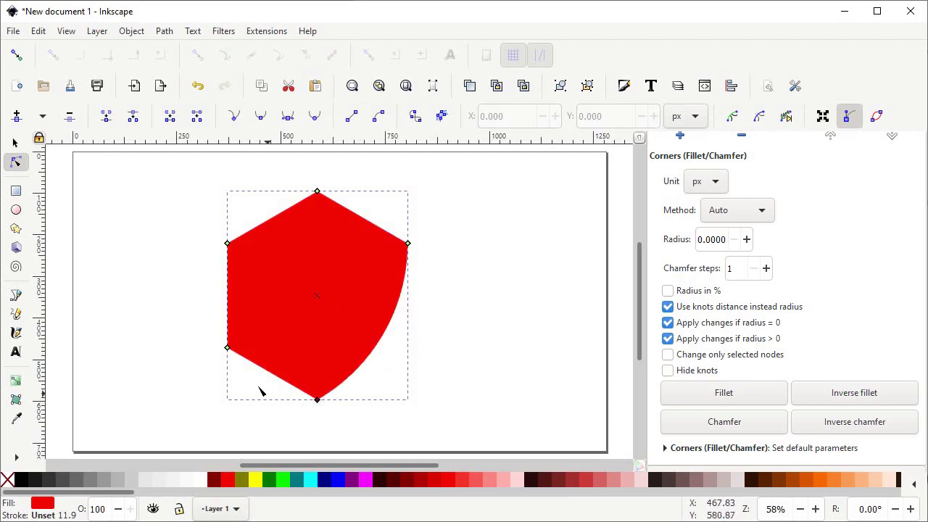
{"action": "left_click_drag", "start_coordinate": [229, 353], "coordinate": [329, 403]}
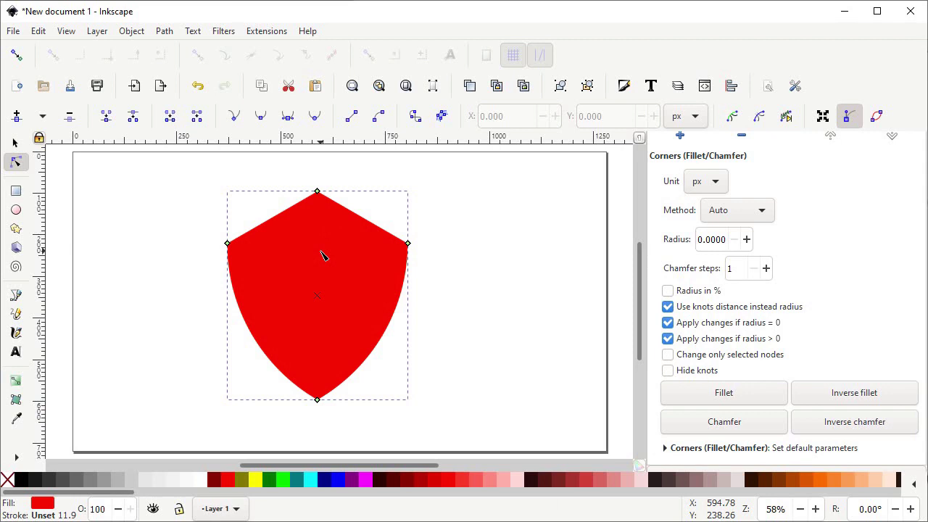
{"action": "left_click_drag", "start_coordinate": [319, 194], "coordinate": [221, 249]}
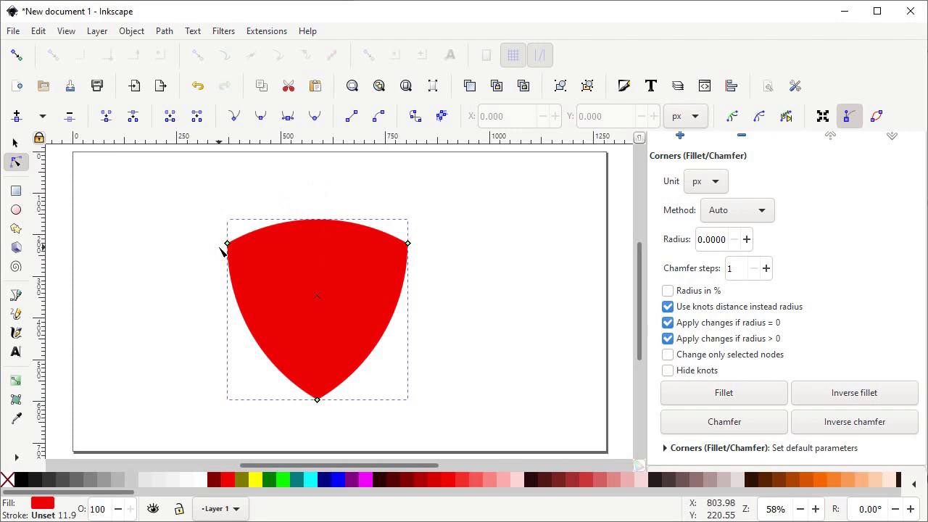
Step: Convert the filleted shield into an ordinary path with Object to Path
{"action": "left_click", "coordinate": [164, 31]}
{"action": "left_click", "coordinate": [174, 48]}
{"action": "key", "text": "s"}
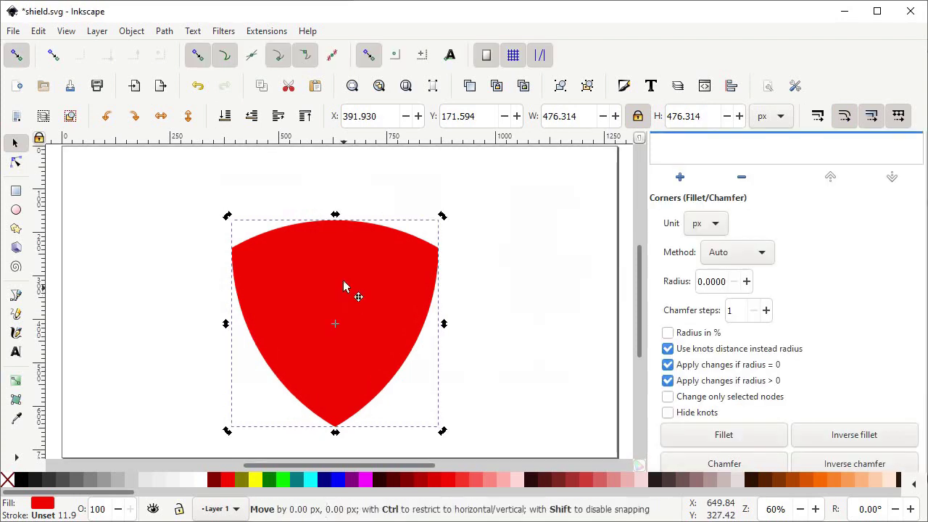
Step: Select the existing shield shape and delete it
{"action": "left_click_drag", "start_coordinate": [344, 286], "coordinate": [357, 283]}
{"action": "left_click", "coordinate": [410, 303]}
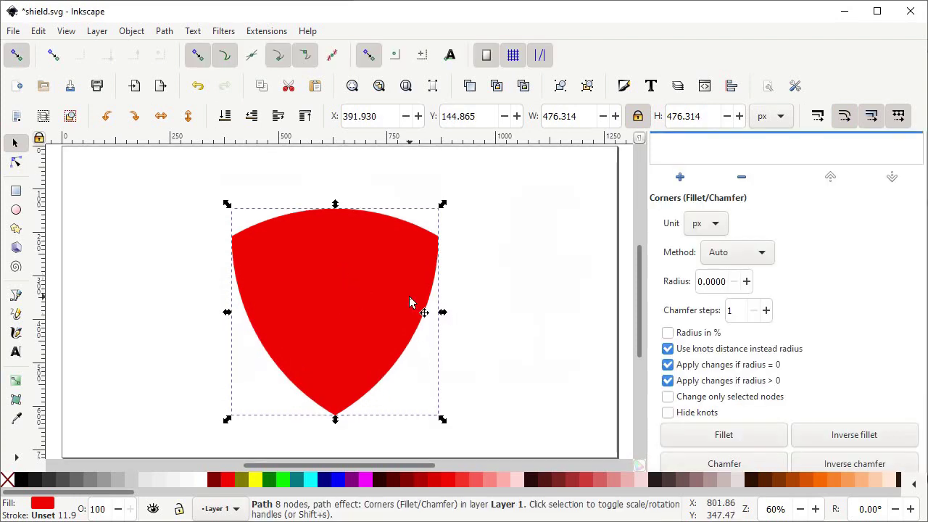
{"action": "key", "text": "Delete"}
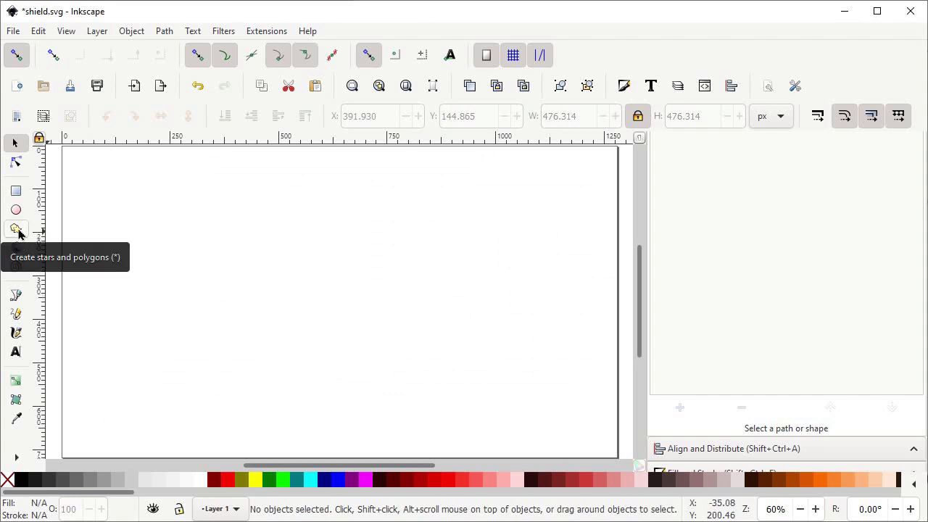
Step: Ctrl-draw a new red hexagon near the page centre
{"action": "left_click", "coordinate": [18, 229]}
{"action": "left_click", "coordinate": [388, 275], "text": "ctrl"}
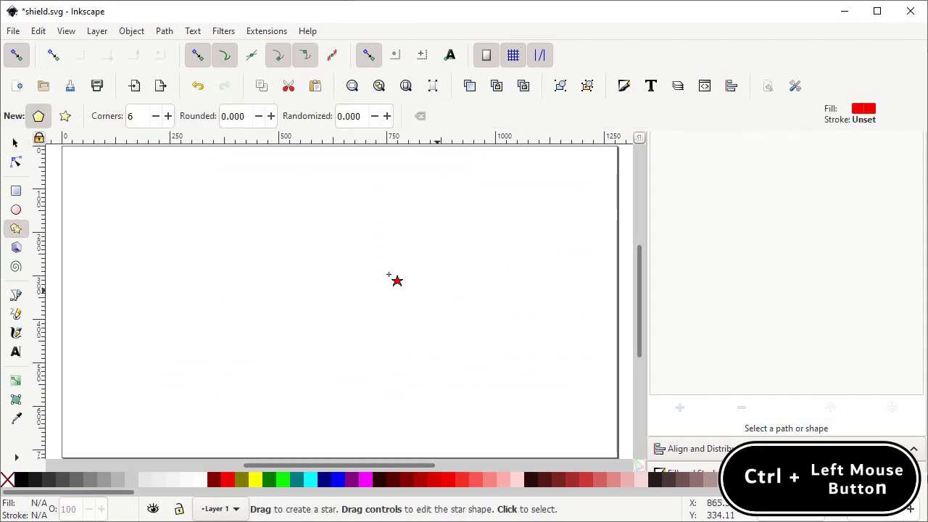
{"action": "key", "text": "ctrl"}
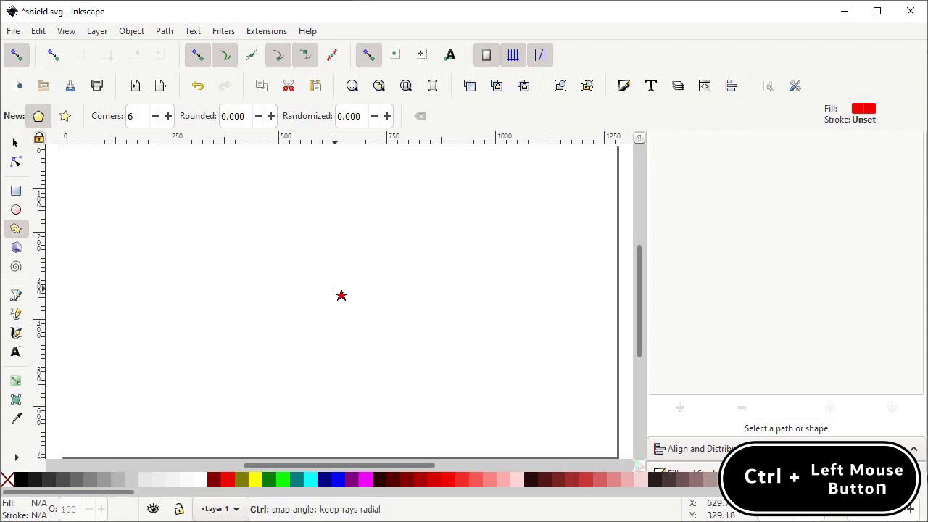
{"action": "left_click_drag", "start_coordinate": [319, 284], "coordinate": [314, 398]}
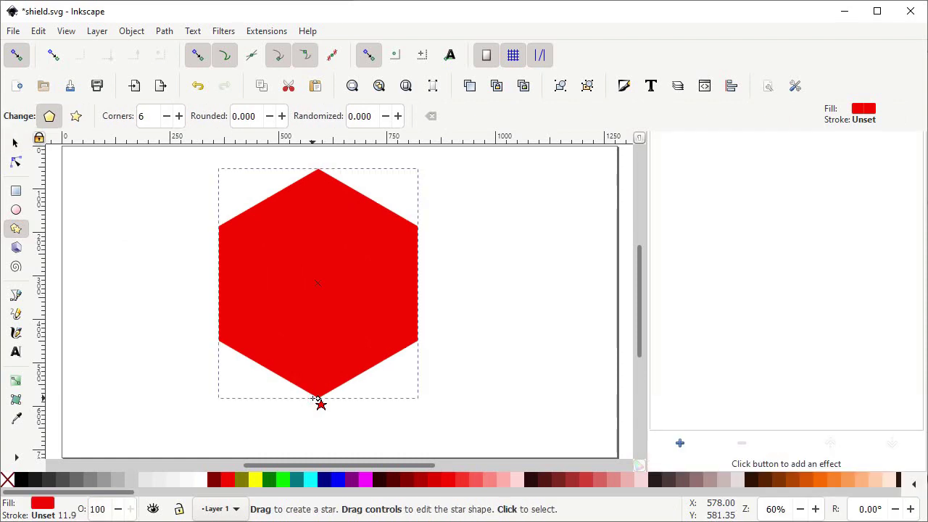
Step: Resize the hexagon to 500 px tall and move it down and right
{"action": "left_click", "coordinate": [18, 147]}
{"action": "left_click", "coordinate": [720, 117]}
{"action": "type", "text": "500"}
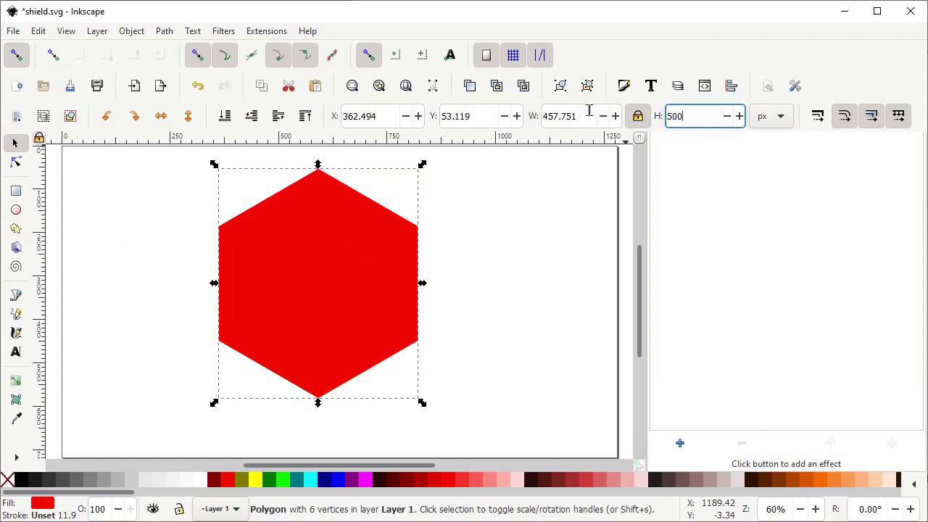
{"action": "key", "text": "Return"}
{"action": "left_click_drag", "start_coordinate": [327, 290], "coordinate": [367, 345]}
Step: Apply the Corners (Fillet/Chamfer) path effect to the new hexagon
{"action": "left_click", "coordinate": [164, 31]}
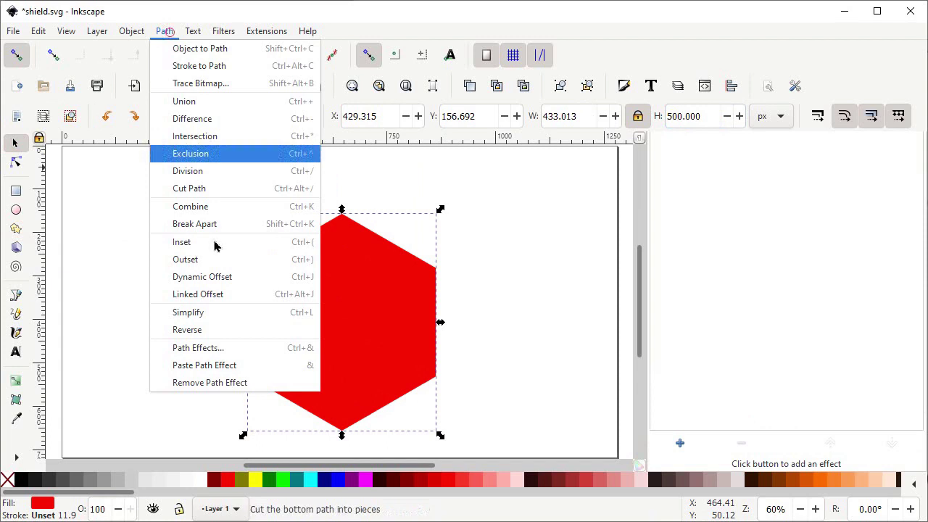
{"action": "left_click", "coordinate": [217, 351]}
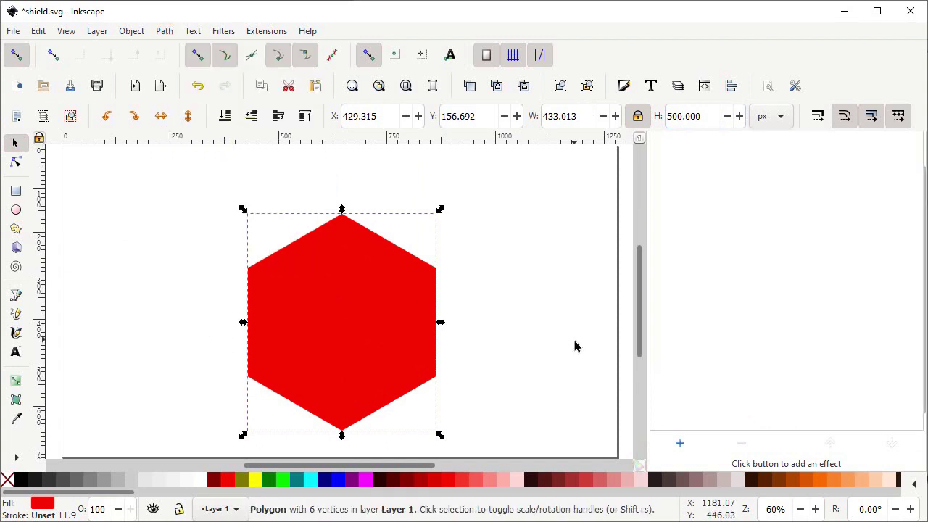
{"action": "left_click", "coordinate": [679, 443]}
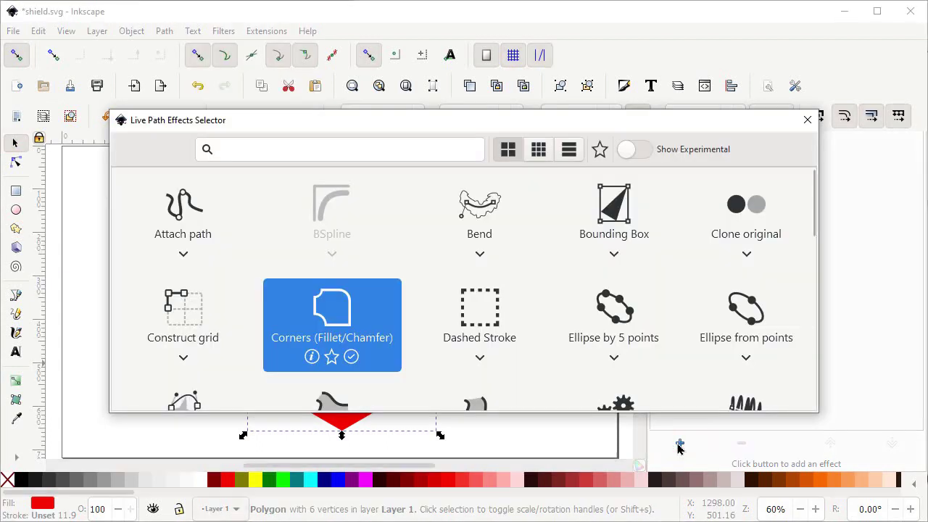
{"action": "left_click", "coordinate": [321, 299]}
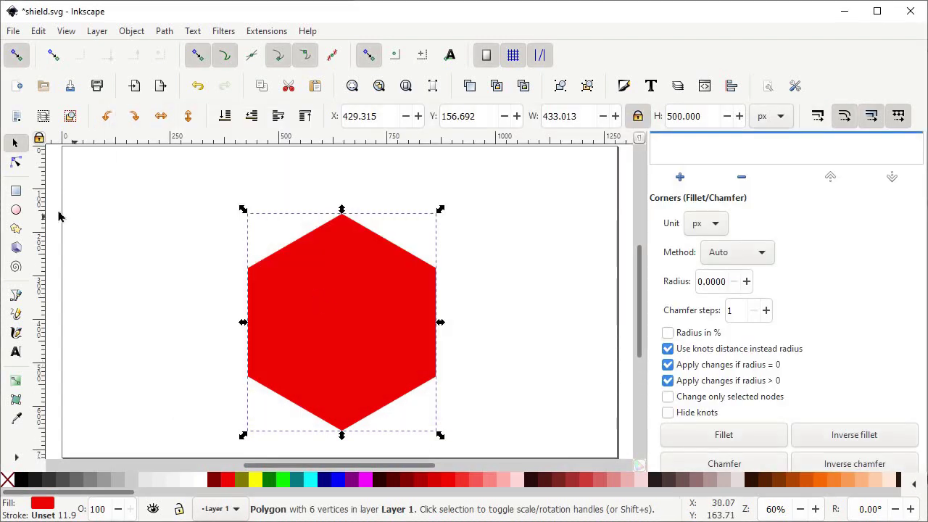
Step: Fillet the lower-right and lower-left corners into large curves and round the top corner
{"action": "left_click", "coordinate": [15, 163]}
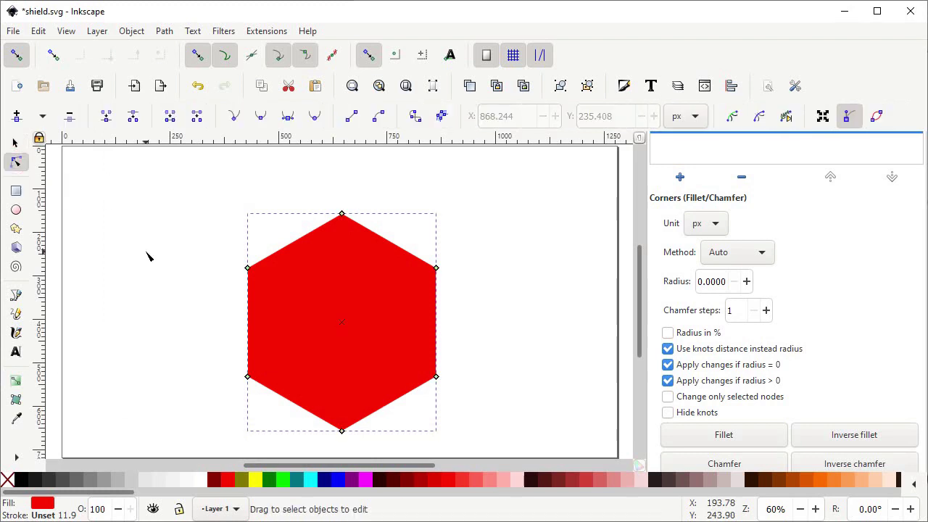
{"action": "left_click_drag", "start_coordinate": [427, 379], "coordinate": [336, 443]}
{"action": "left_click_drag", "start_coordinate": [248, 377], "coordinate": [365, 435]}
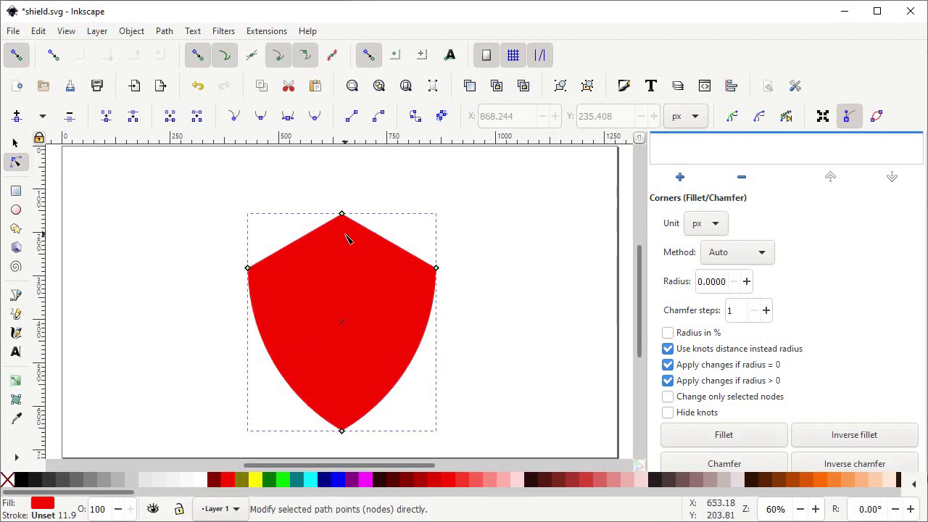
{"action": "left_click_drag", "start_coordinate": [342, 214], "coordinate": [305, 246]}
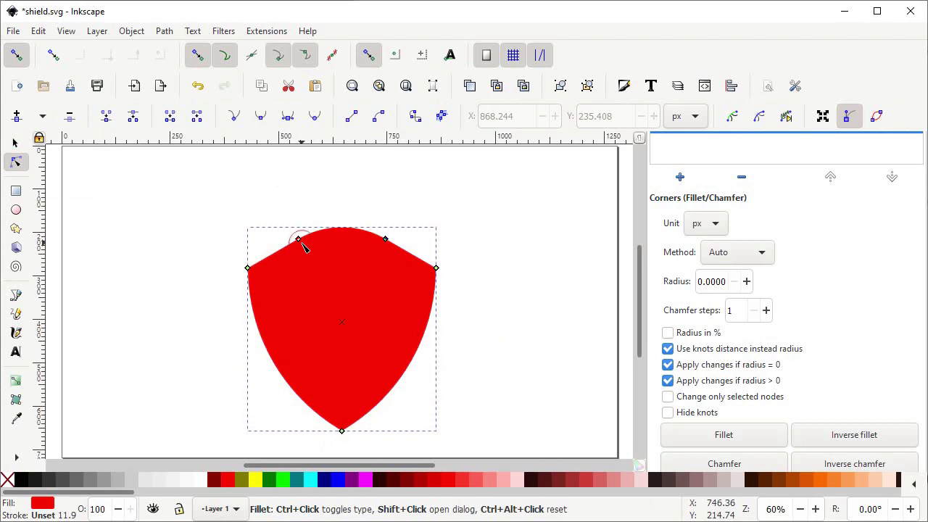
Step: Make the top corner an inverse fillet of 30, then delete this shield
{"action": "left_click", "coordinate": [303, 244], "text": "shift"}
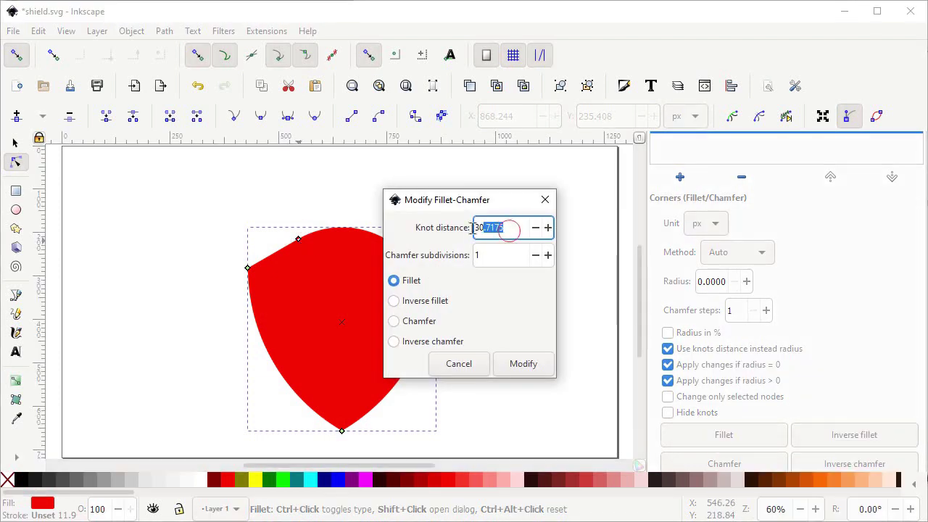
{"action": "left_click", "coordinate": [455, 225]}
{"action": "type", "text": "30"}
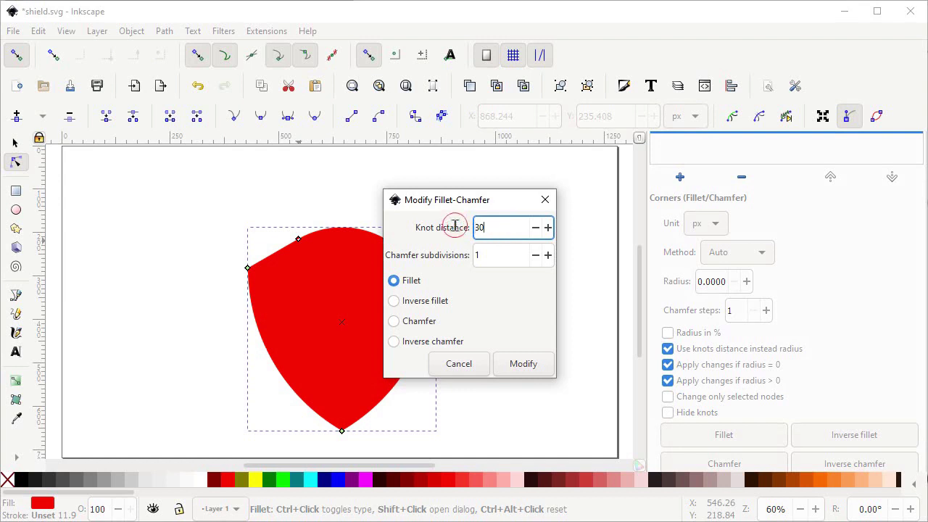
{"action": "left_click", "coordinate": [395, 303]}
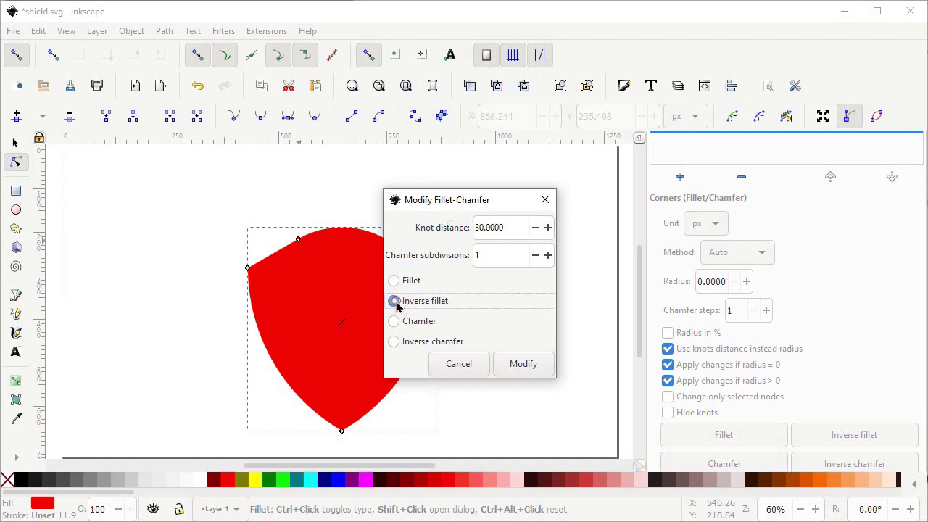
{"action": "left_click", "coordinate": [522, 364]}
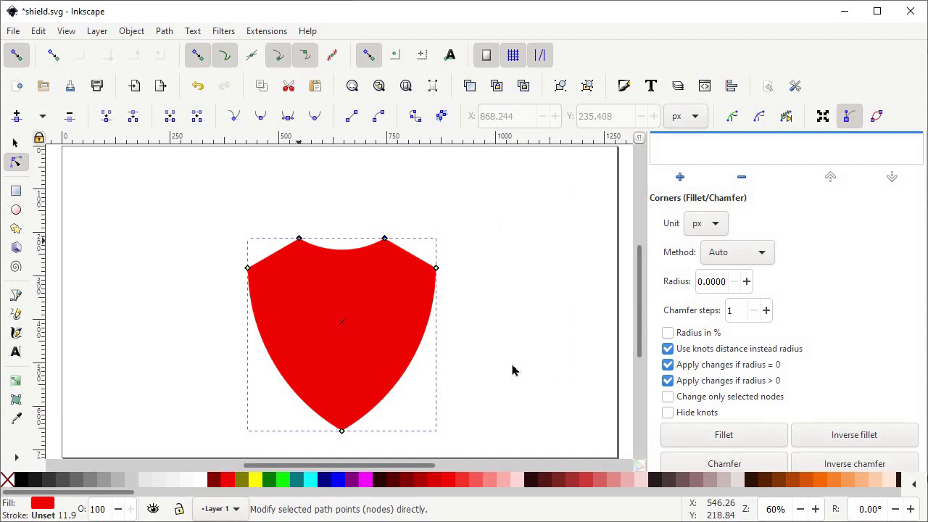
{"action": "left_click", "coordinate": [15, 144]}
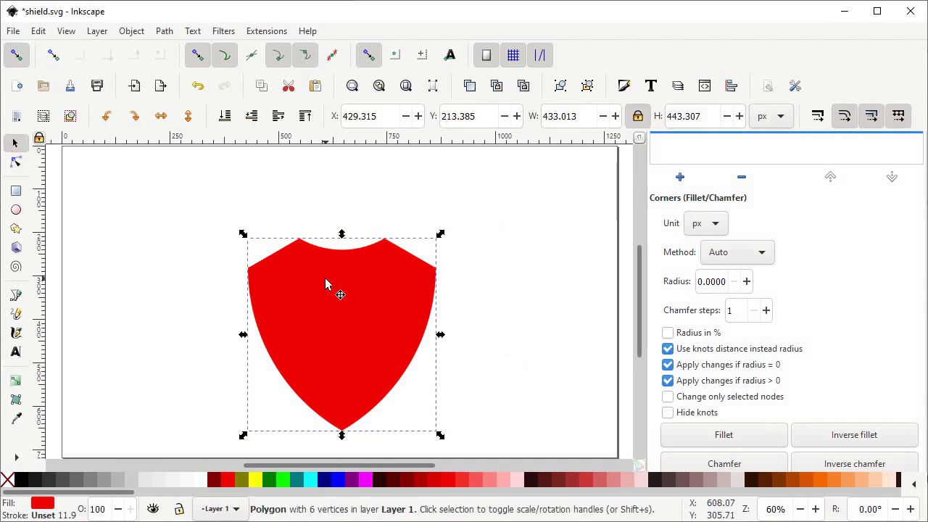
{"action": "key", "text": "Delete"}
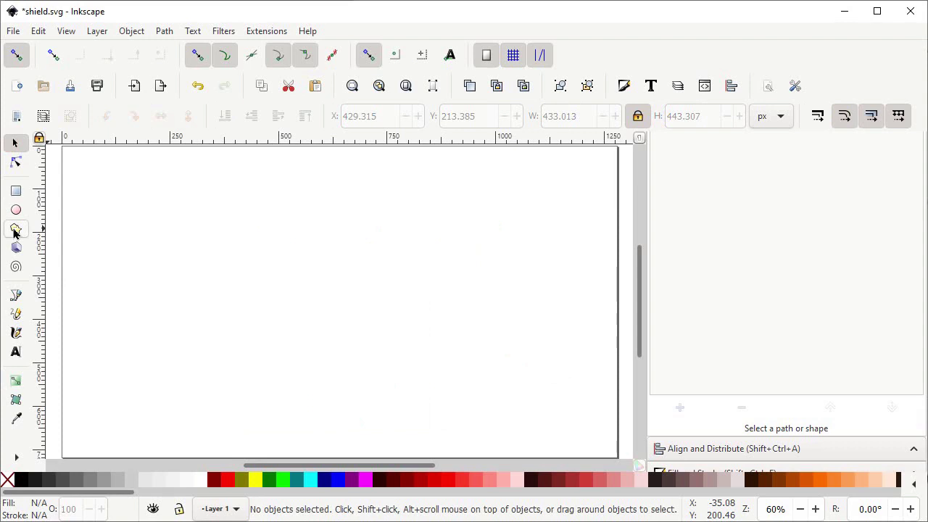
Step: Ctrl-draw a third red hexagon and set its height to 500 px
{"action": "left_click", "coordinate": [16, 230]}
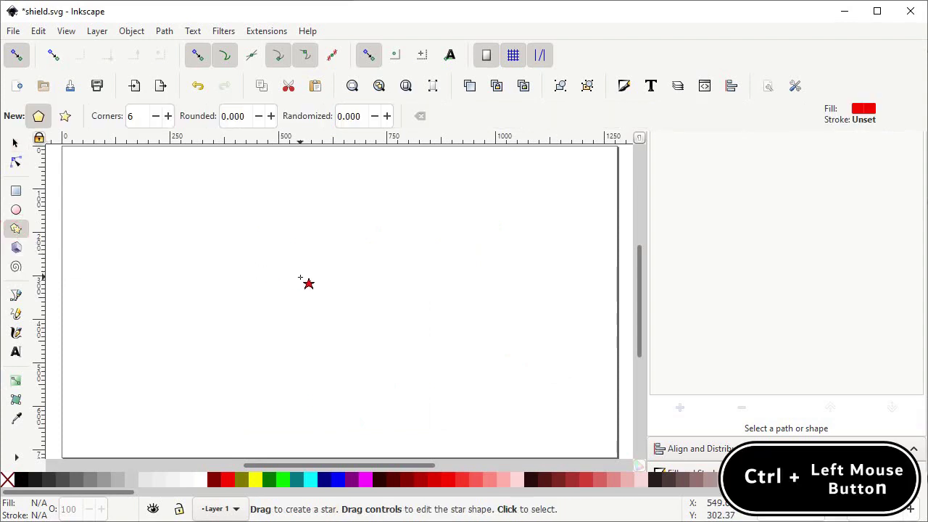
{"action": "key", "text": "ctrl"}
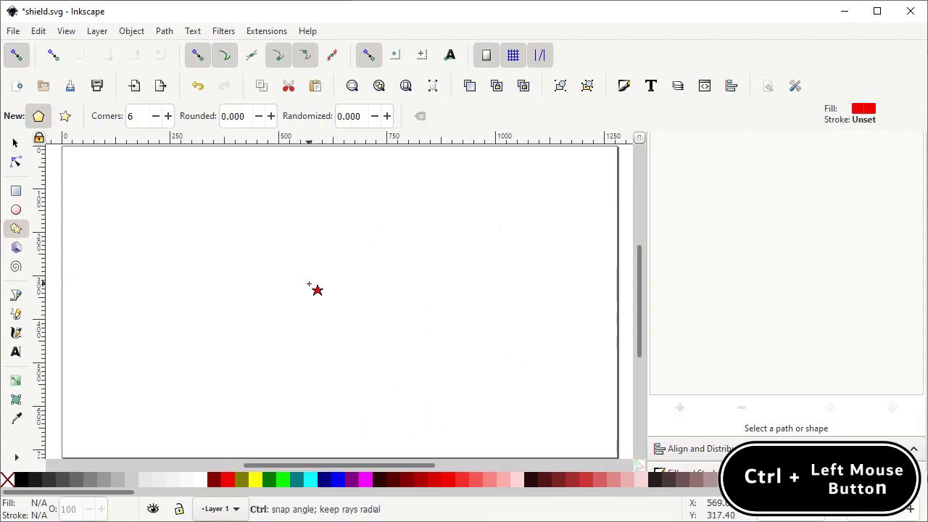
{"action": "left_click_drag", "start_coordinate": [318, 287], "coordinate": [320, 378]}
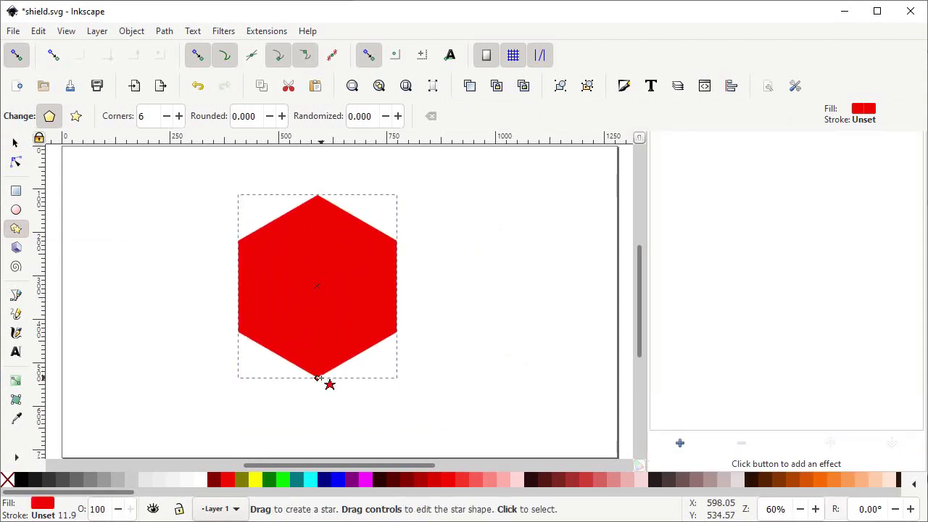
{"action": "left_click", "coordinate": [15, 144]}
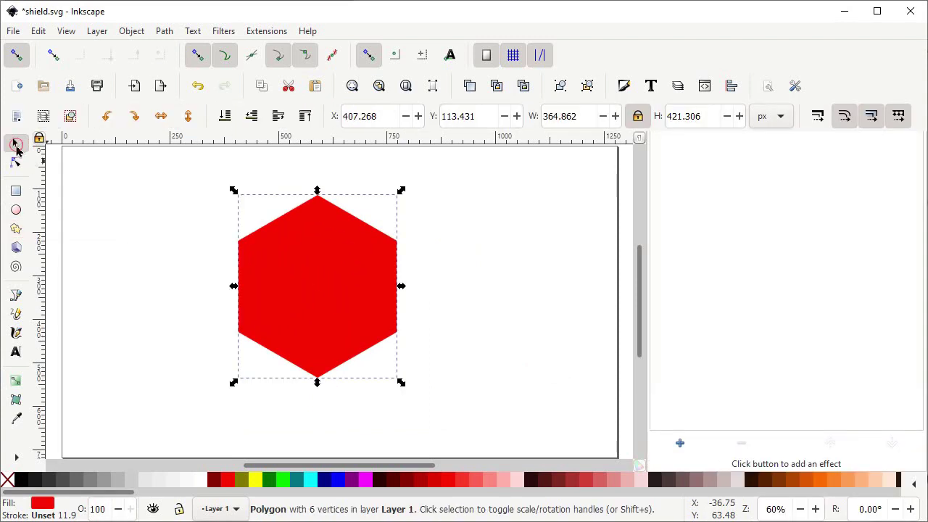
{"action": "triple_click", "coordinate": [703, 121]}
{"action": "type", "text": "500"}
{"action": "key", "text": "Return"}
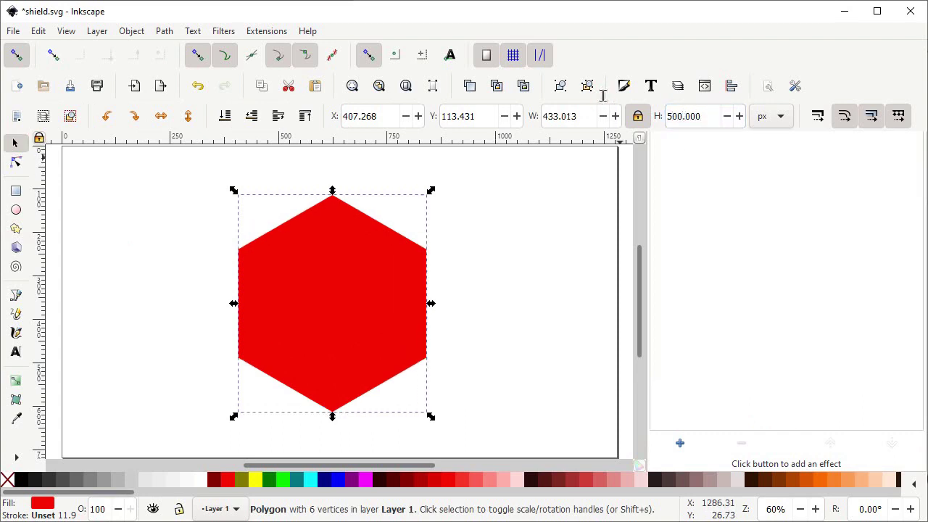
Step: Add the Corners (Fillet/Chamfer) path effect to the third hexagon
{"action": "left_click", "coordinate": [172, 31]}
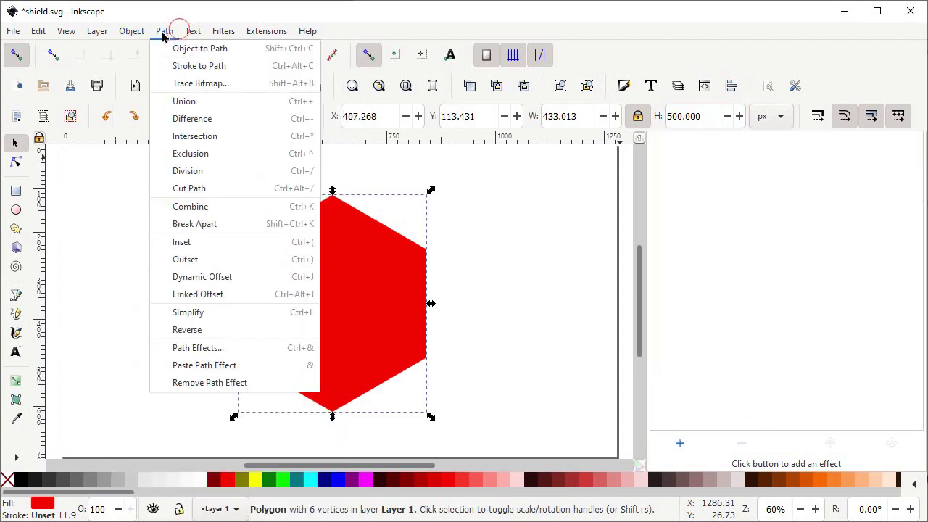
{"action": "left_click", "coordinate": [207, 348]}
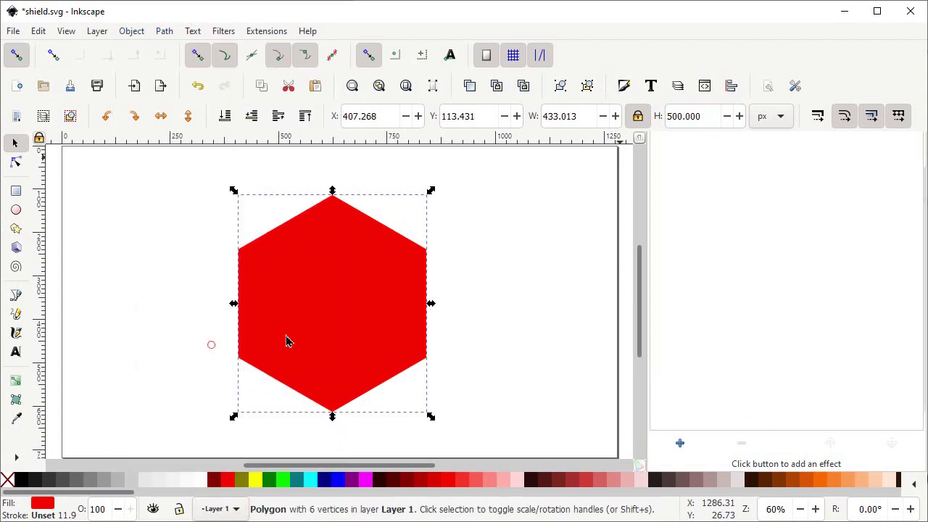
{"action": "left_click", "coordinate": [680, 444]}
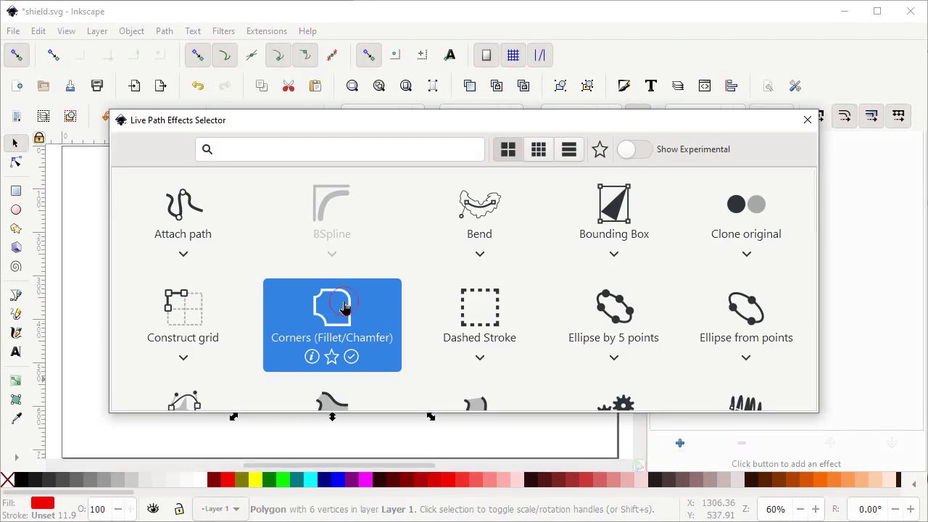
{"action": "left_click", "coordinate": [344, 308]}
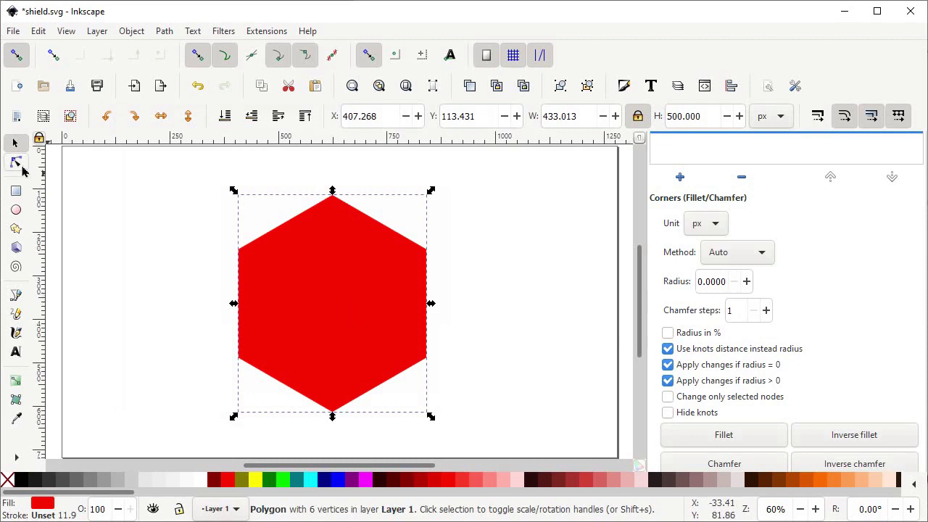
{"action": "left_click", "coordinate": [20, 165]}
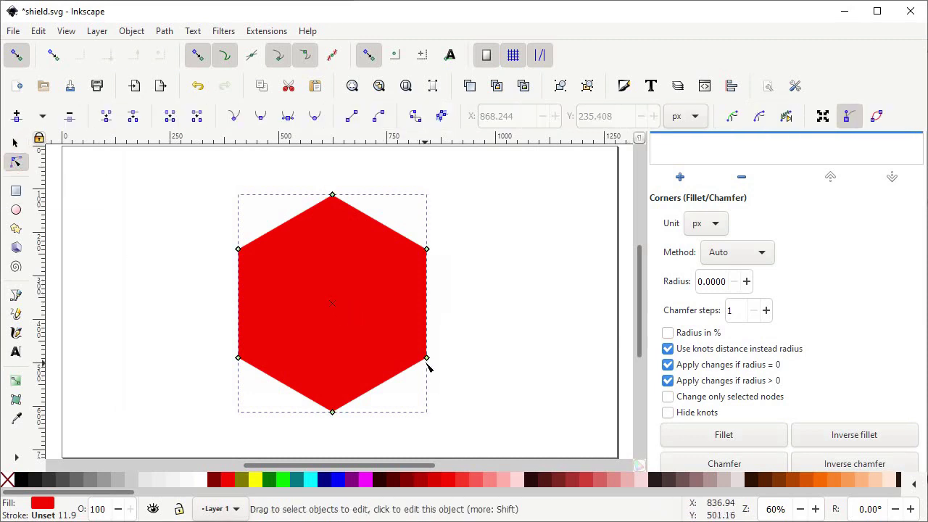
Step: Fillet the lower-right and lower-left corners into large arcs and convert the shape to a plain path
{"action": "left_click_drag", "start_coordinate": [428, 362], "coordinate": [309, 415]}
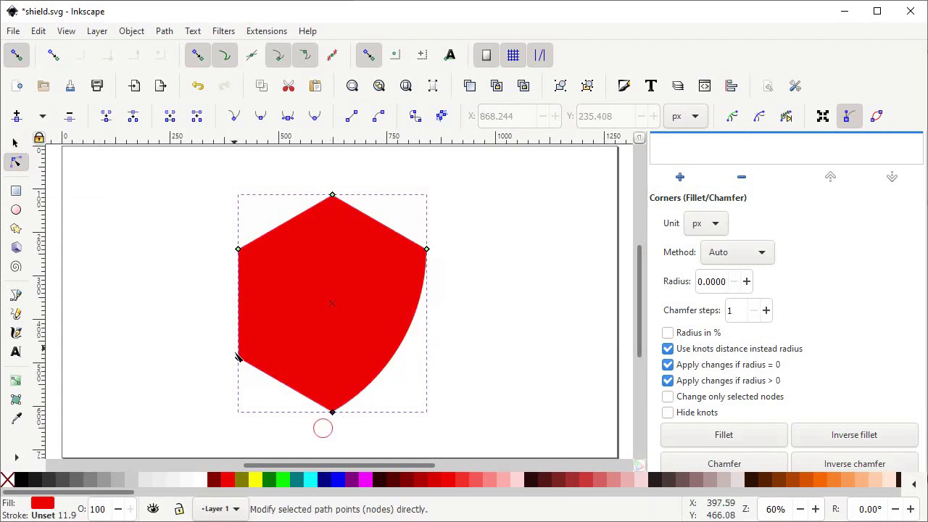
{"action": "mouse_move", "coordinate": [239, 358]}
{"action": "left_mouse_down"}
{"action": "mouse_move", "coordinate": [328, 406]}
{"action": "mouse_move", "coordinate": [354, 407]}
{"action": "left_mouse_up"}
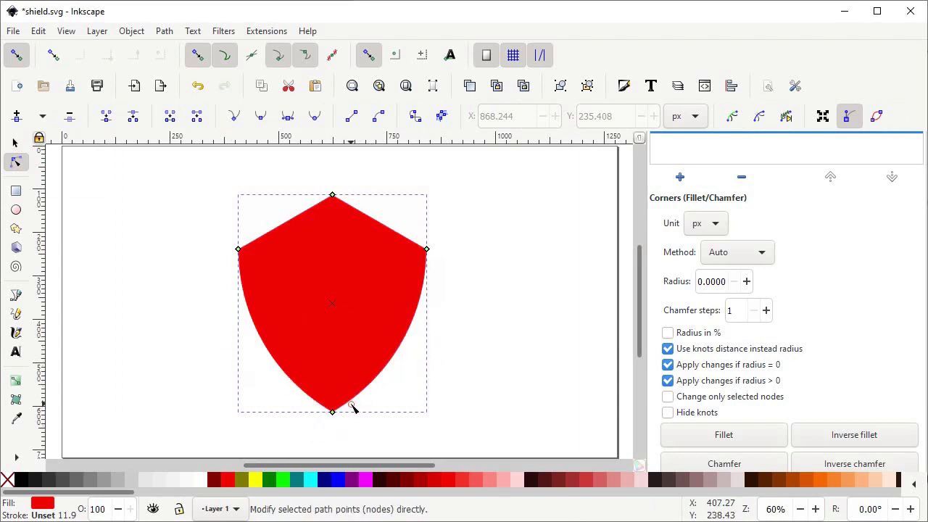
{"action": "left_click", "coordinate": [161, 32]}
{"action": "left_click", "coordinate": [183, 48]}
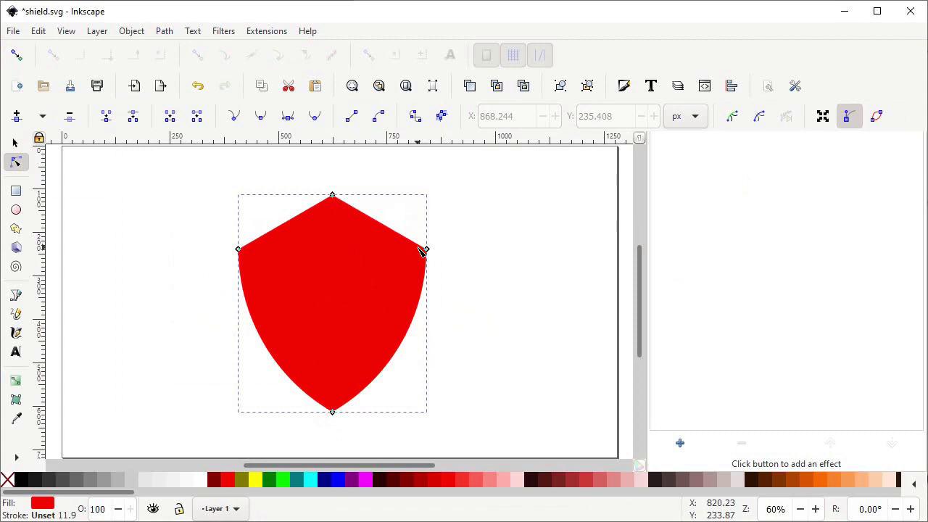
Step: Turn on node and cusp-node snapping, and drag the top node down to flatten the top edge
{"action": "left_click", "coordinate": [11, 59]}
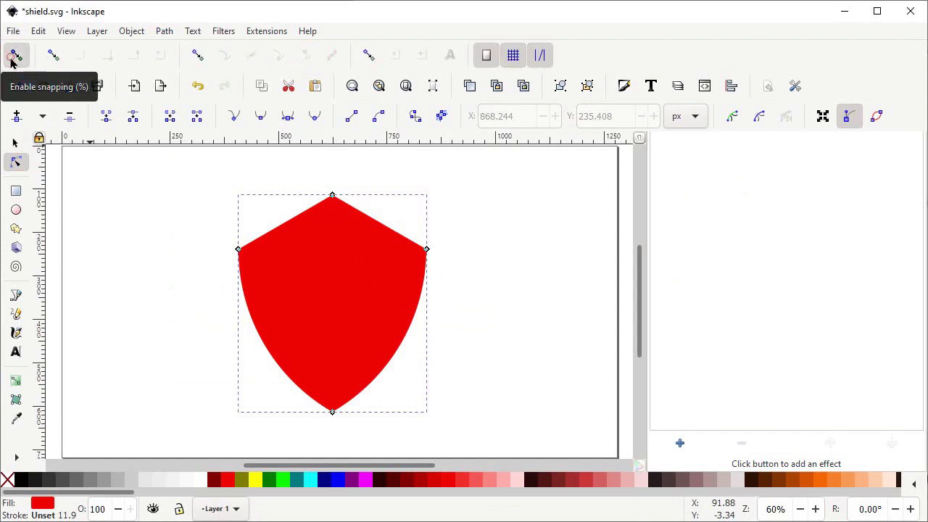
{"action": "left_click", "coordinate": [187, 56]}
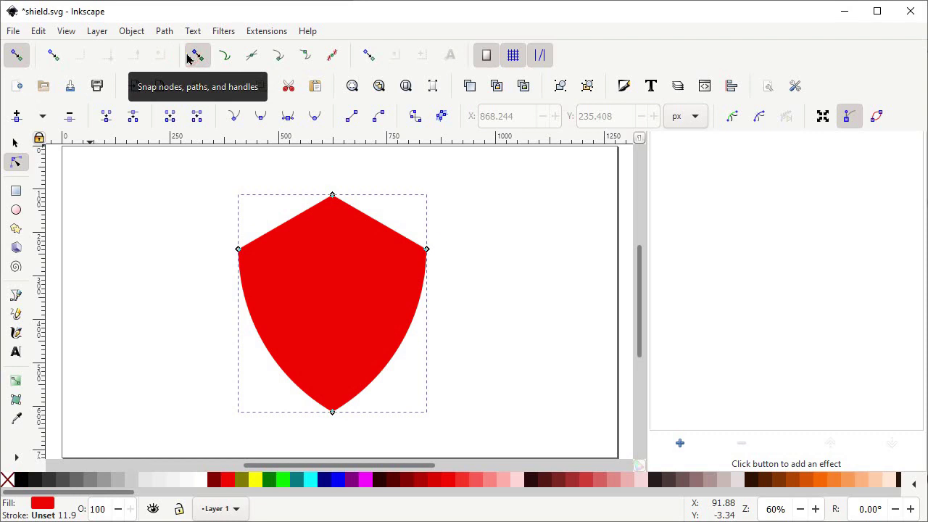
{"action": "left_click", "coordinate": [279, 56]}
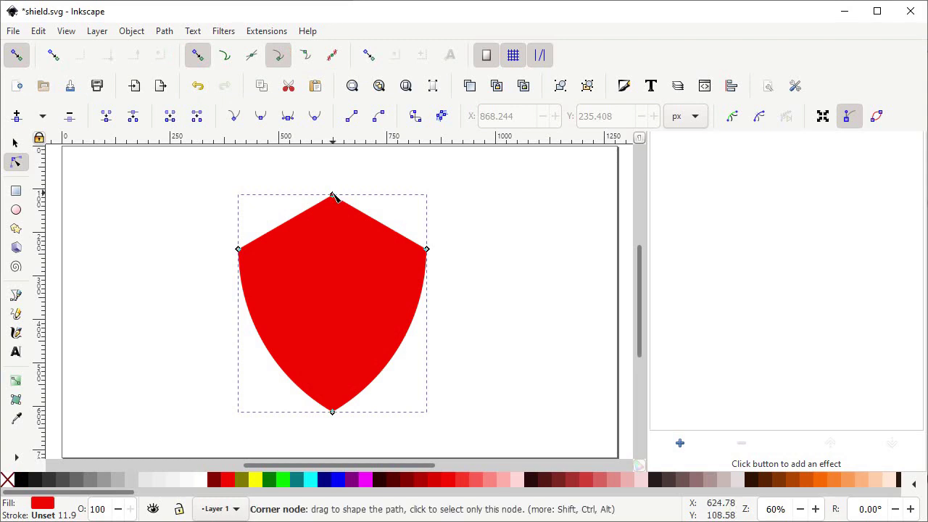
{"action": "left_click_drag", "start_coordinate": [339, 197], "coordinate": [425, 250]}
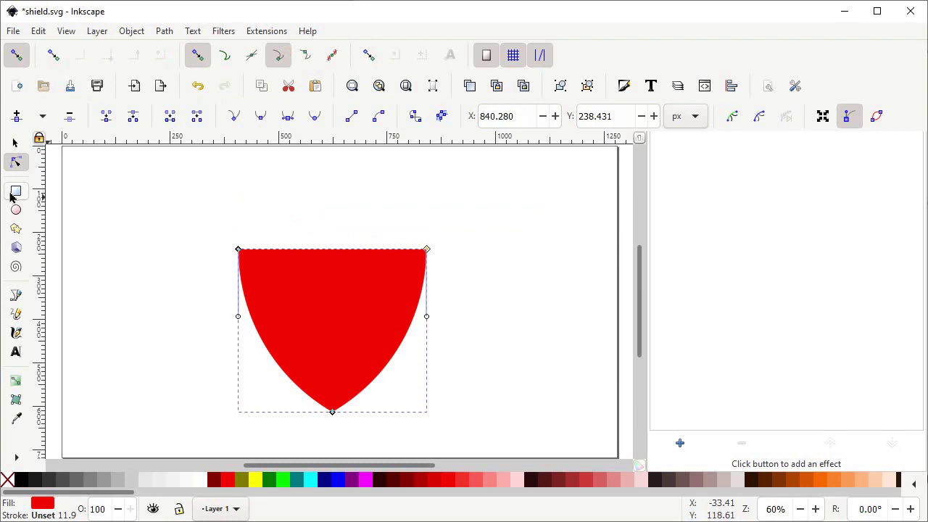
{"action": "left_click", "coordinate": [15, 192]}
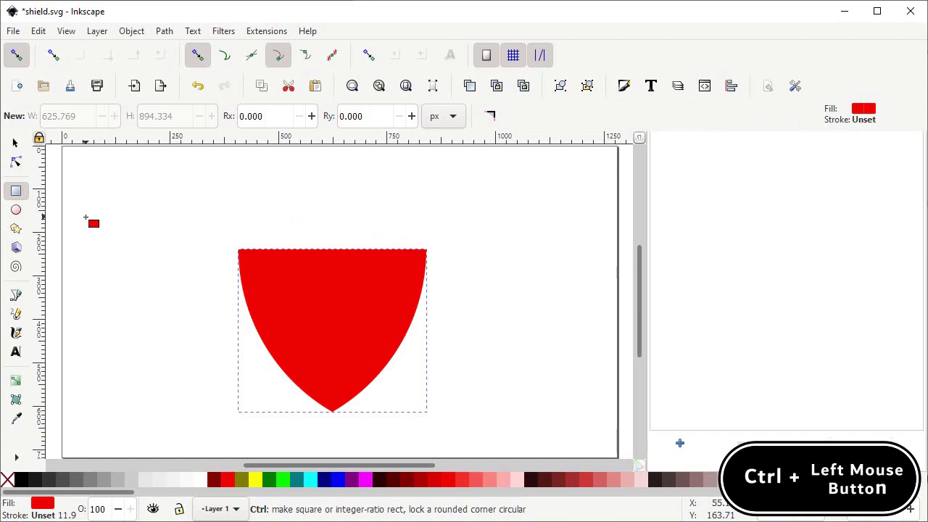
Step: Draw a square near the page's top-left and set its height to 120 px
{"action": "left_click_drag", "start_coordinate": [86, 216], "coordinate": [124, 257]}
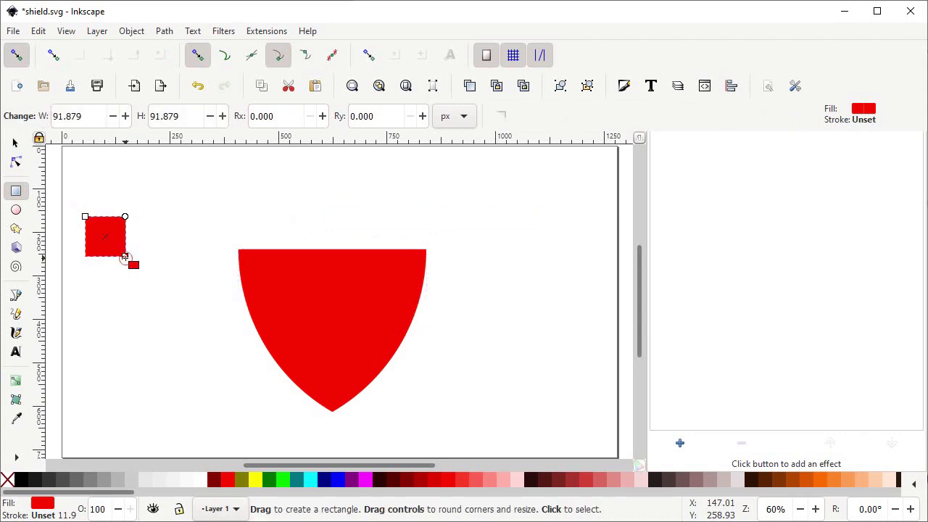
{"action": "left_click", "coordinate": [16, 144]}
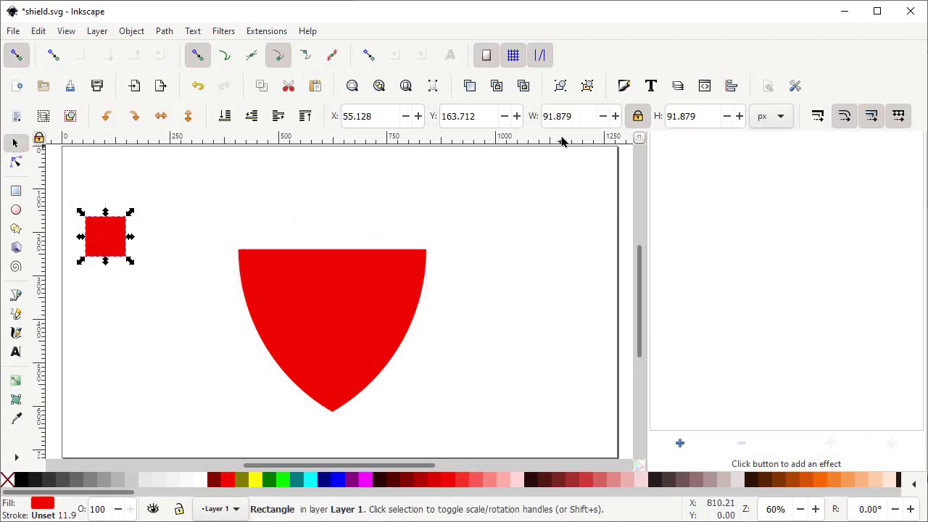
{"action": "double_click", "coordinate": [713, 118]}
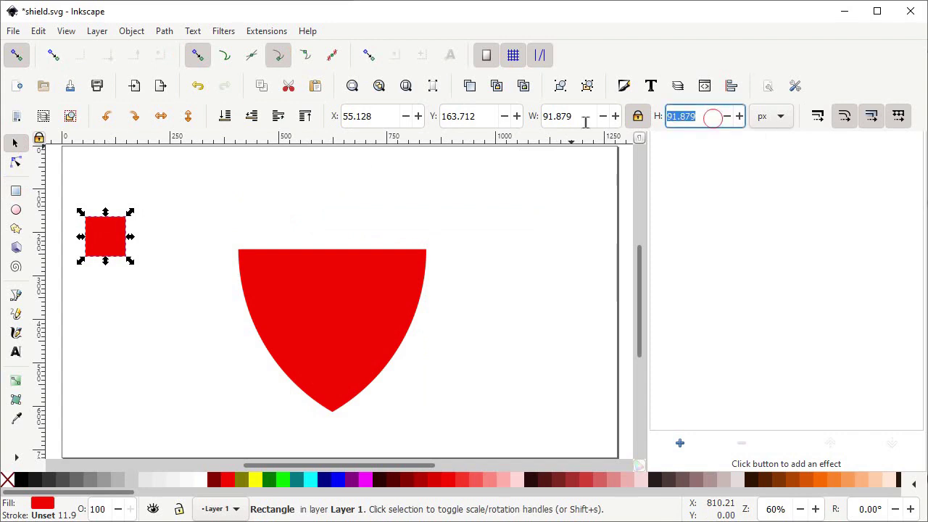
{"action": "type", "text": "120"}
{"action": "key", "text": "Return"}
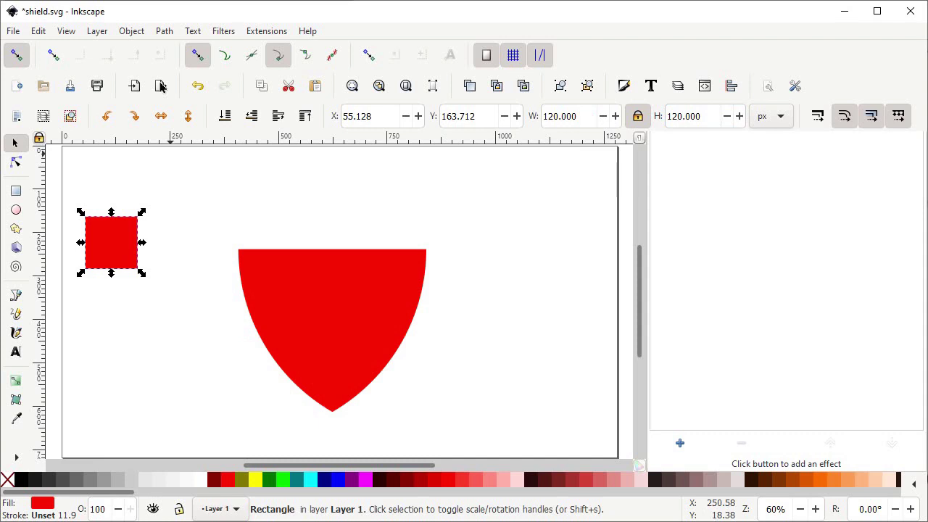
Step: Rotate the square 45° into a diamond, centre it on the shield's top, and colour it blue
{"action": "left_click", "coordinate": [131, 31]}
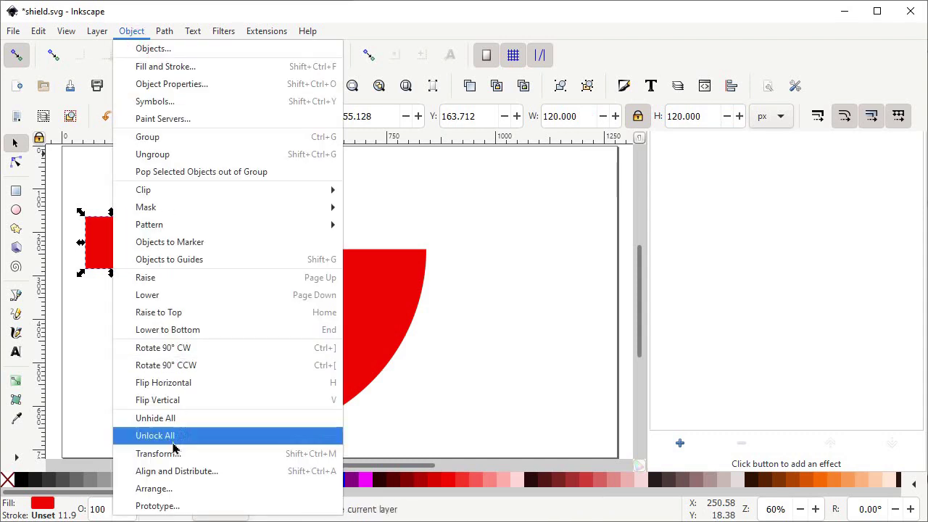
{"action": "left_click", "coordinate": [158, 454]}
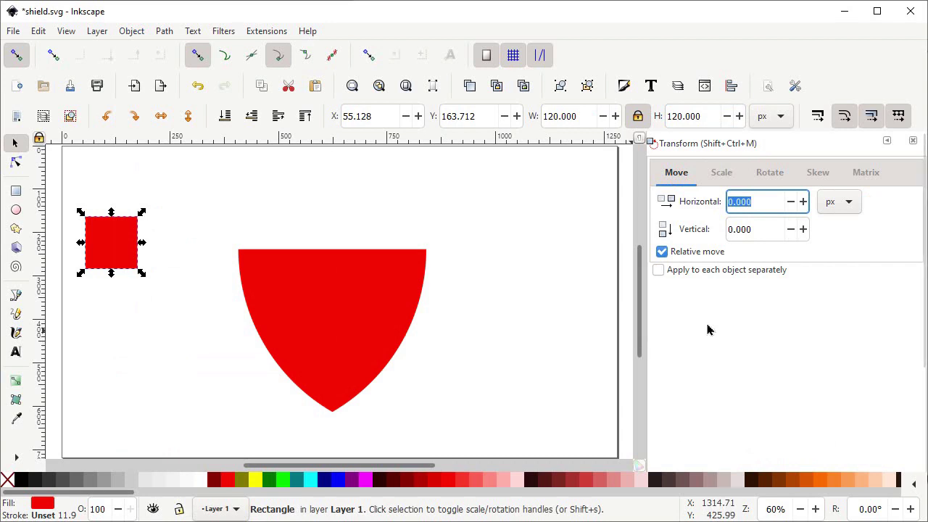
{"action": "left_click", "coordinate": [773, 178]}
{"action": "type", "text": "45"}
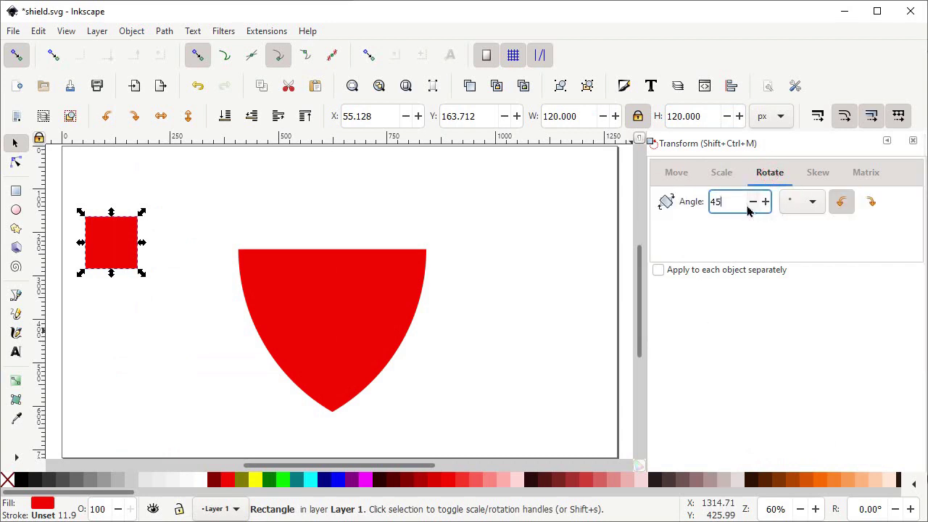
{"action": "scroll", "coordinate": [817, 327], "scroll_direction": "down", "scroll_amount": 3}
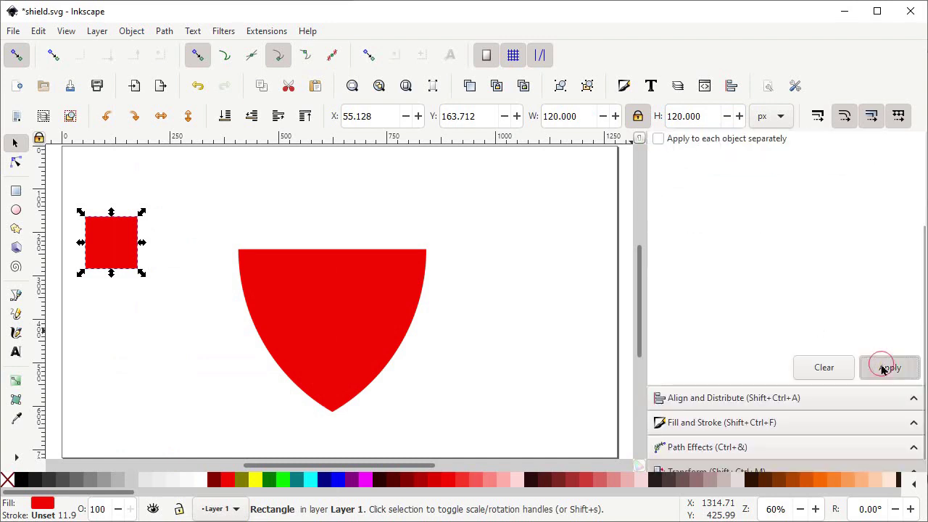
{"action": "left_click", "coordinate": [884, 368]}
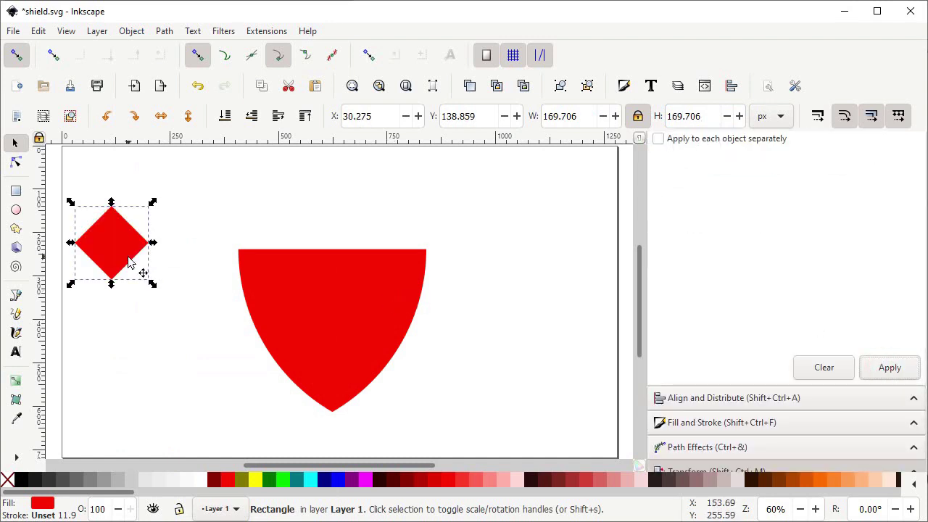
{"action": "left_click_drag", "start_coordinate": [128, 260], "coordinate": [346, 272]}
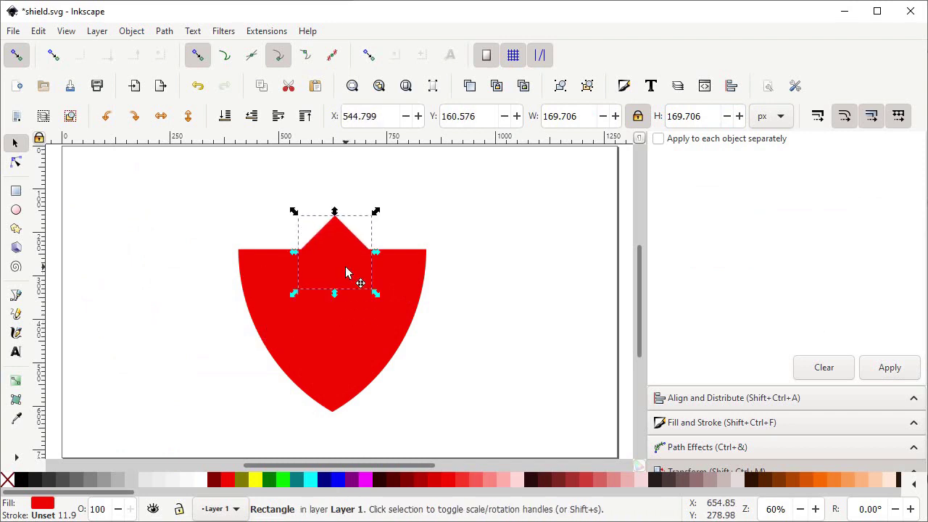
{"action": "left_click", "coordinate": [340, 482]}
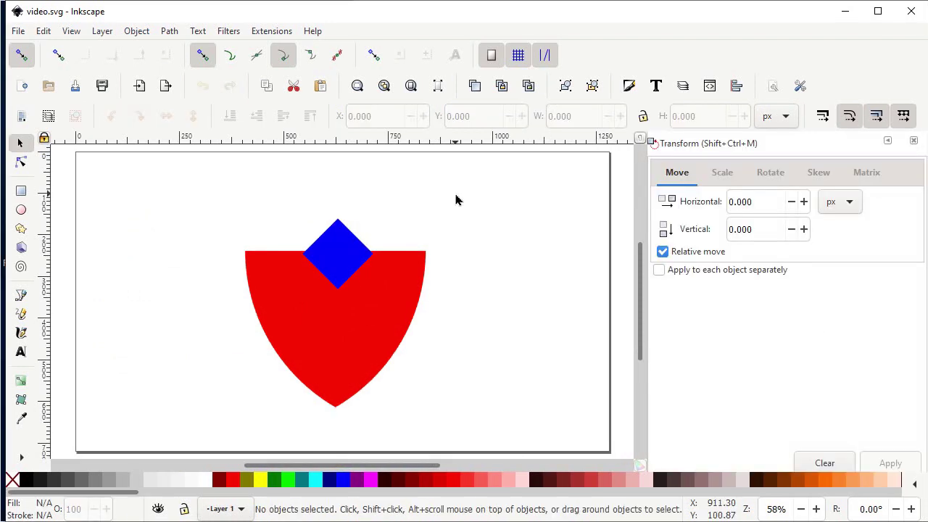
Step: Union the blue diamond with the red shield into one shape
{"action": "left_click_drag", "start_coordinate": [457, 193], "coordinate": [208, 428]}
{"action": "left_click", "coordinate": [170, 31]}
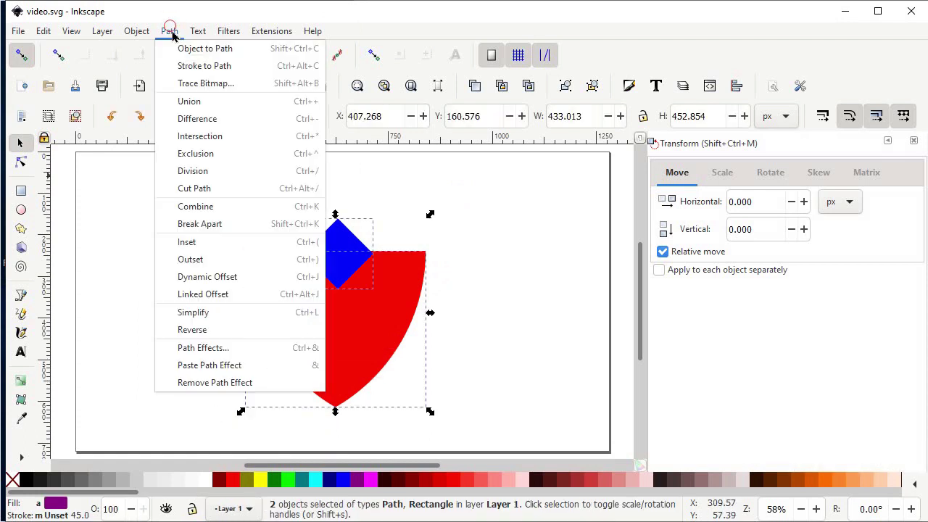
{"action": "left_click", "coordinate": [196, 101]}
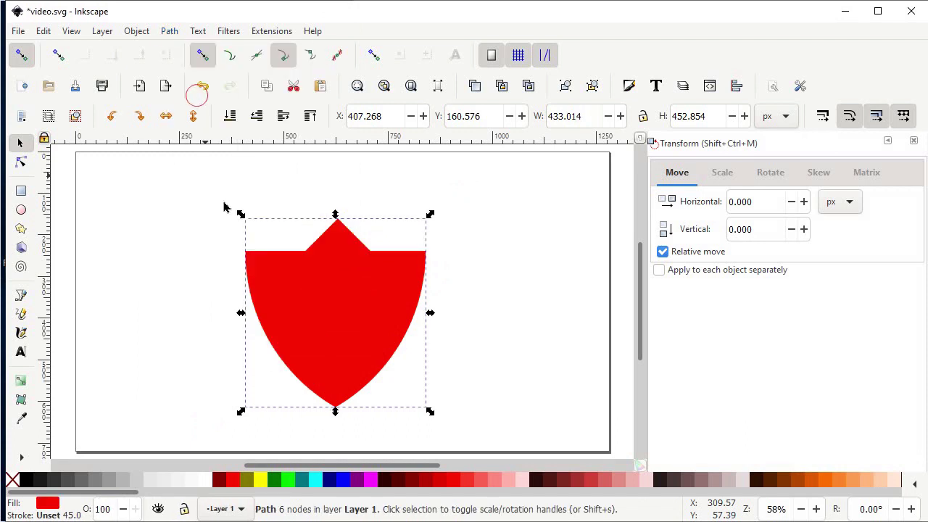
Step: Open Path Effects and bring up the effect selector for the merged shield
{"action": "left_click", "coordinate": [169, 31]}
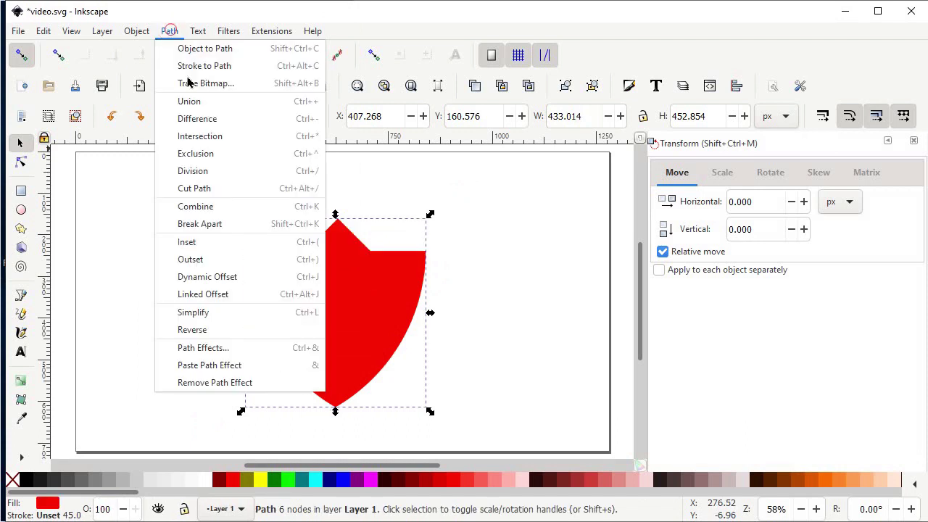
{"action": "left_click", "coordinate": [212, 348]}
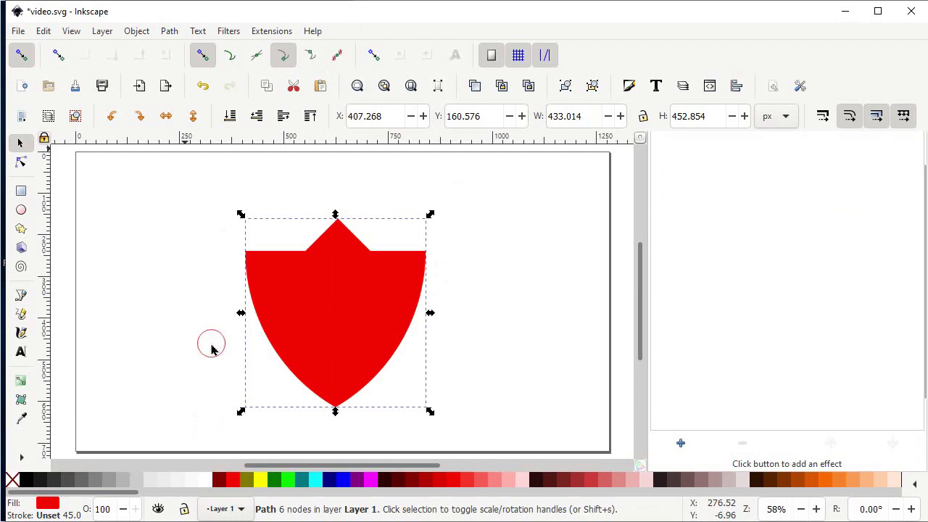
{"action": "left_click", "coordinate": [684, 445]}
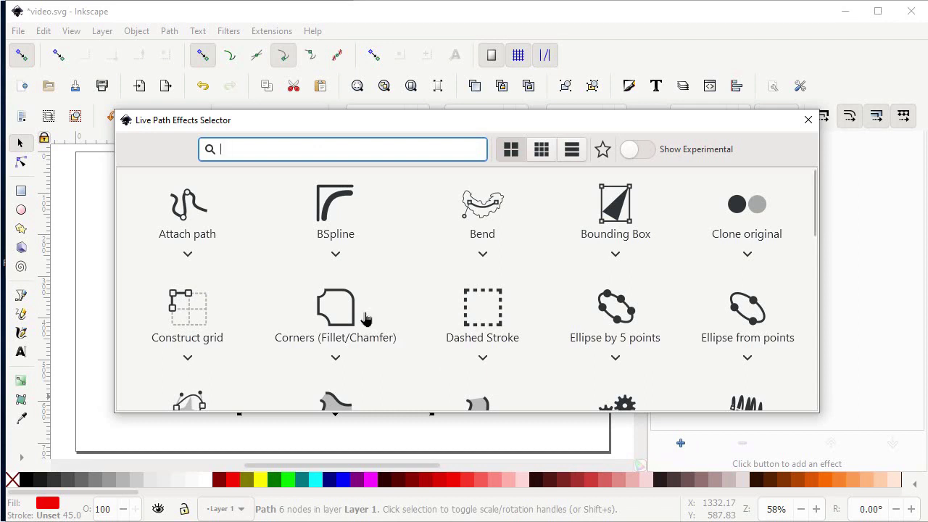
Step: Apply Corners (Fillet/Chamfer) and curve both upper notches toward the peak
{"action": "left_click", "coordinate": [366, 319]}
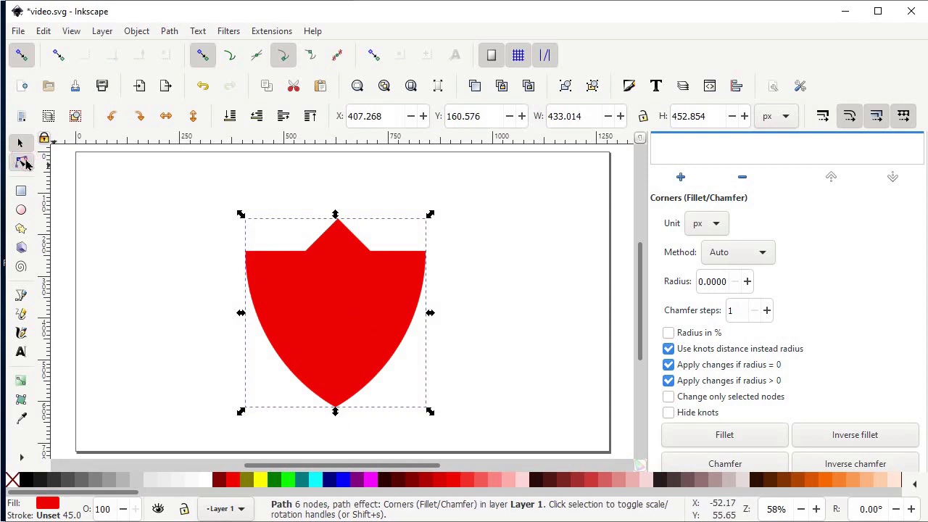
{"action": "left_click", "coordinate": [23, 161]}
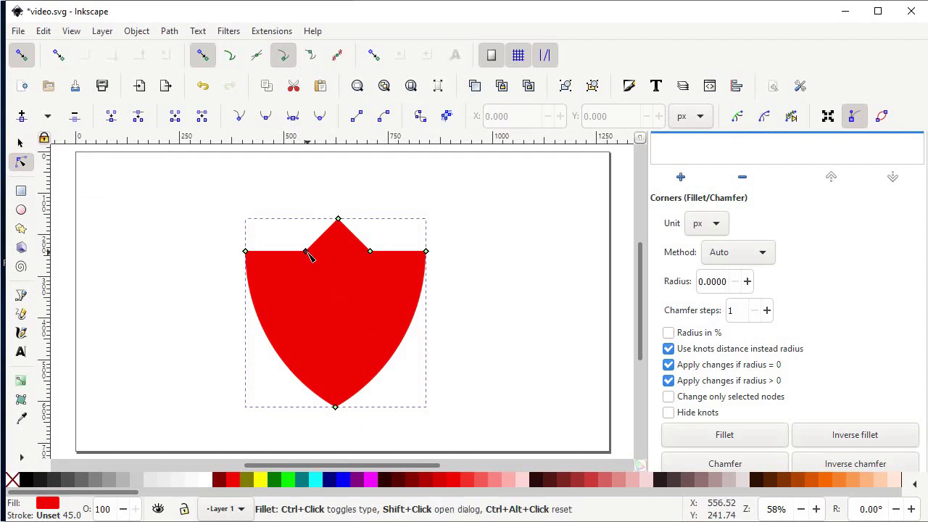
{"action": "left_click_drag", "start_coordinate": [307, 252], "coordinate": [341, 219]}
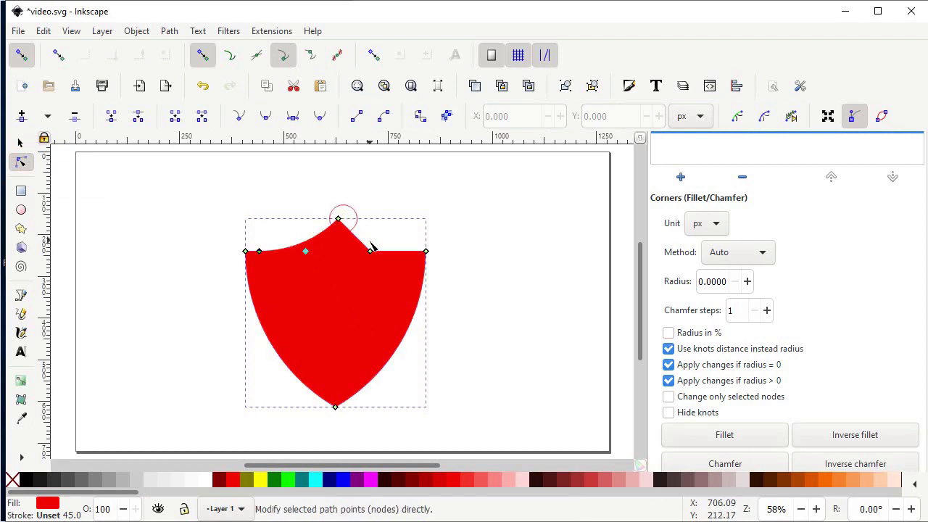
{"action": "left_click_drag", "start_coordinate": [367, 248], "coordinate": [335, 212]}
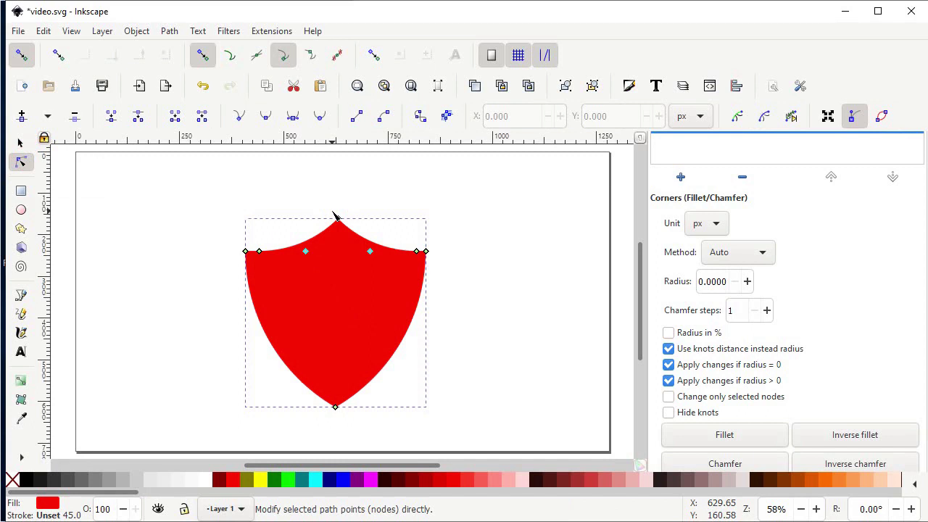
Step: Convert the filleted shield to a plain path and start a Bezier cutting line at its left corner
{"action": "left_click", "coordinate": [169, 31]}
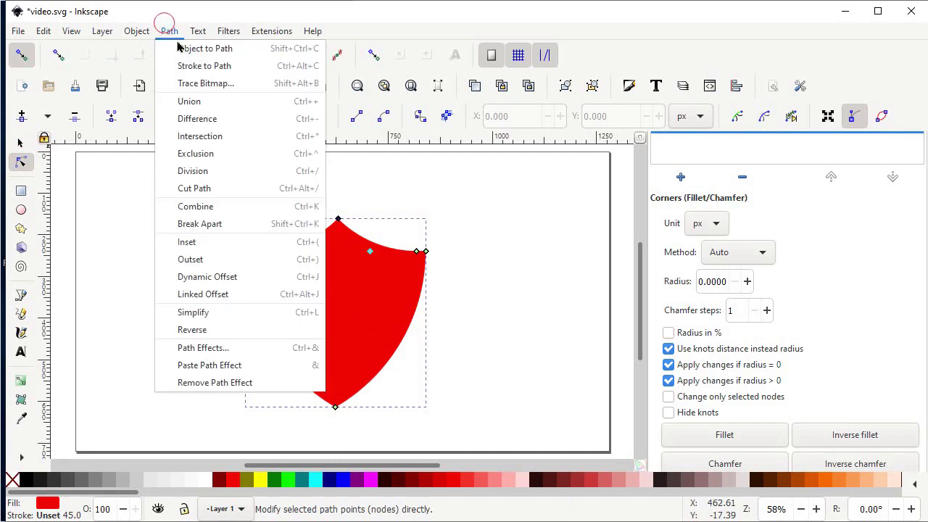
{"action": "left_click", "coordinate": [179, 48]}
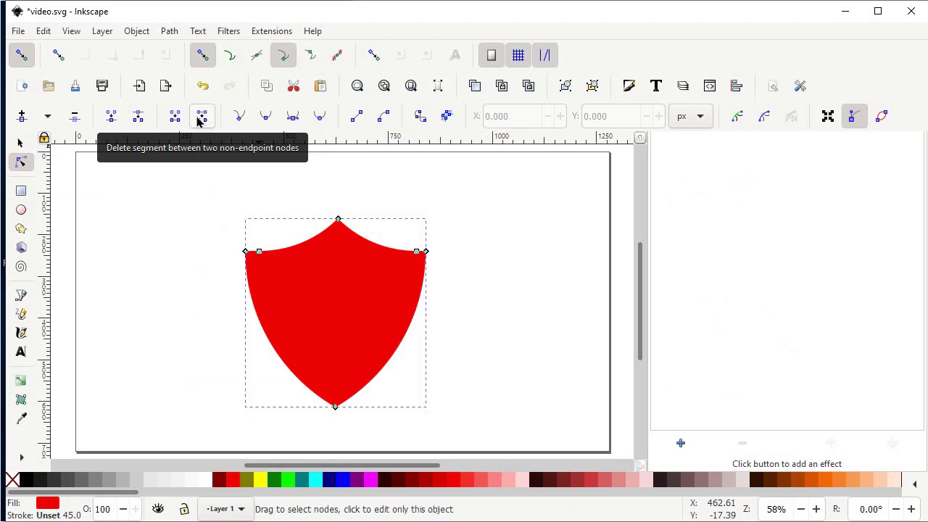
{"action": "left_click", "coordinate": [29, 297]}
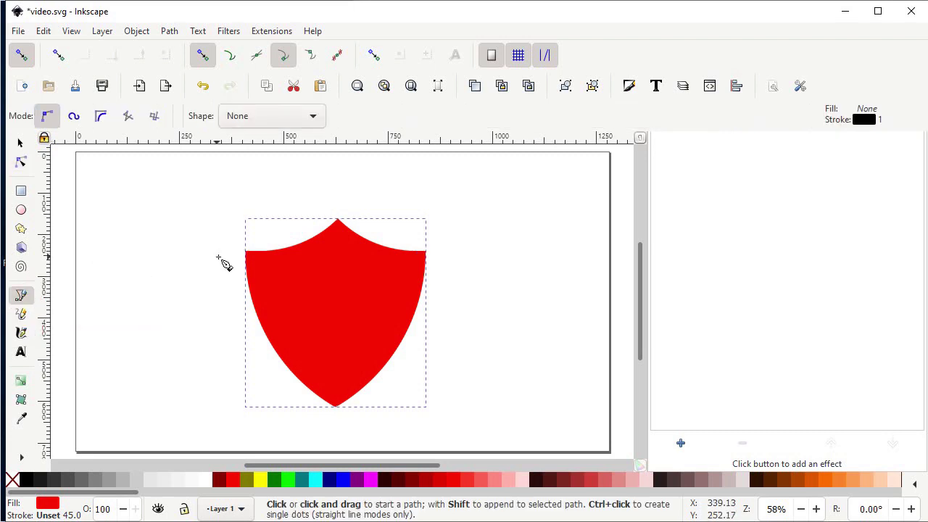
{"action": "left_click", "coordinate": [245, 252]}
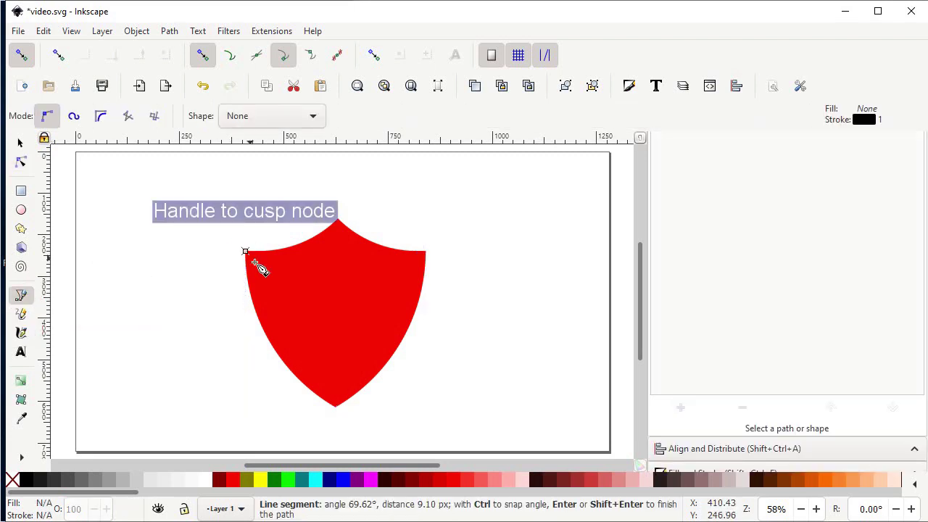
Step: Finish a three-node line running down the shield's left side past its bottom
{"action": "left_click", "coordinate": [290, 290]}
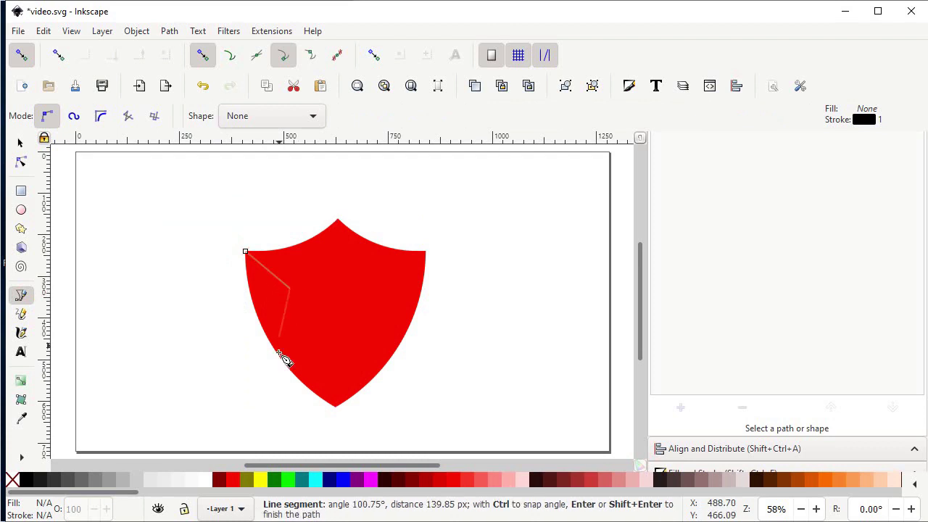
{"action": "left_click", "coordinate": [280, 405]}
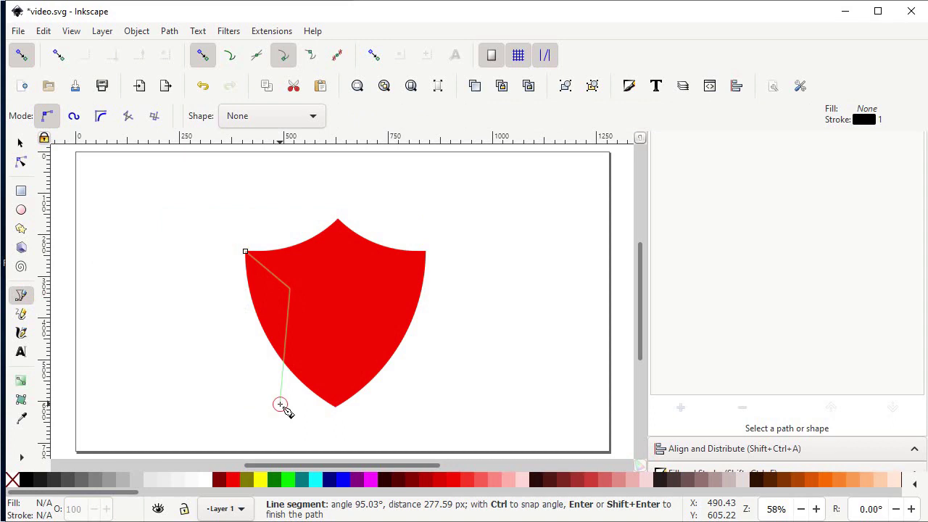
{"action": "key", "text": "Return"}
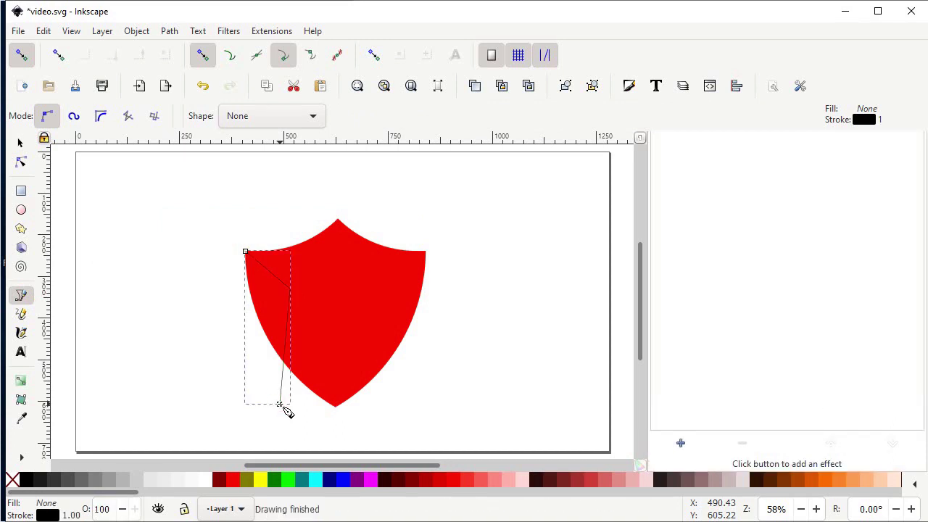
Step: Duplicate the line, flip it horizontally, and place it at the shield's right corner
{"action": "left_click", "coordinate": [19, 144]}
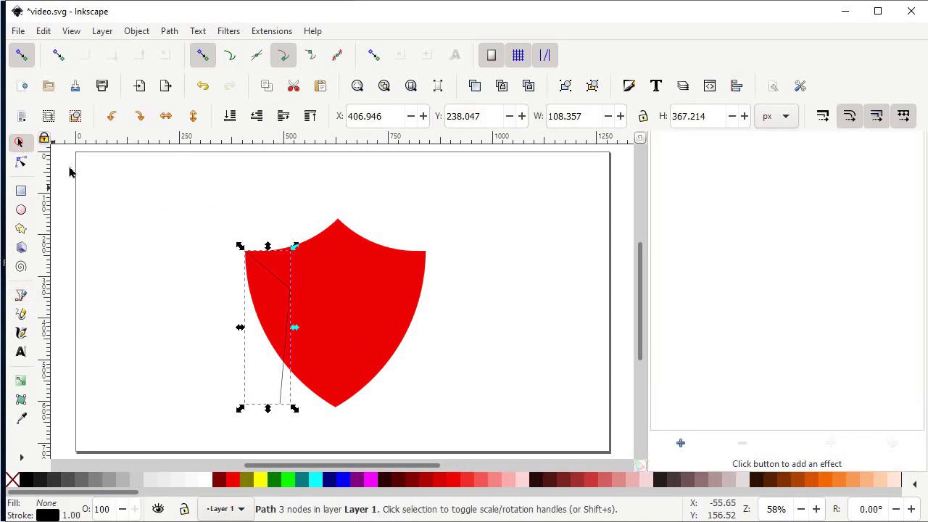
{"action": "right_click", "coordinate": [265, 269]}
{"action": "left_click", "coordinate": [296, 228]}
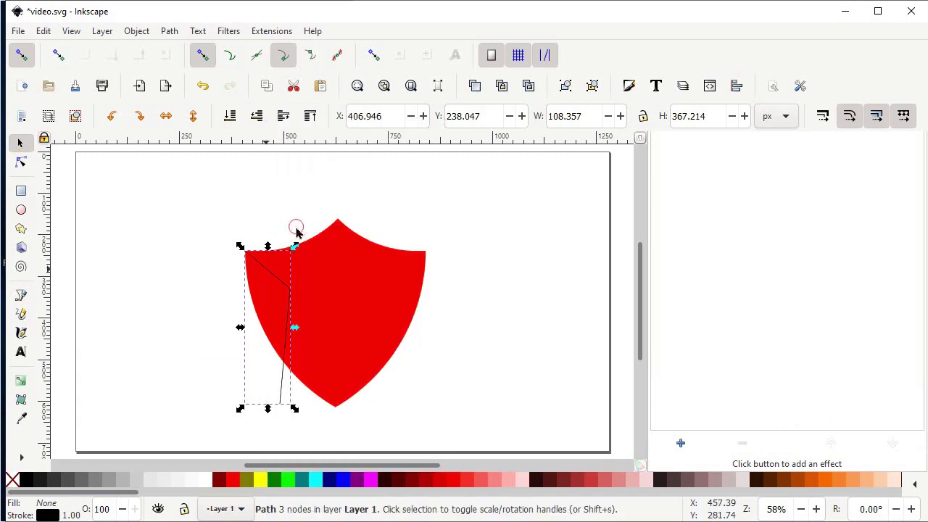
{"action": "left_click", "coordinate": [165, 117]}
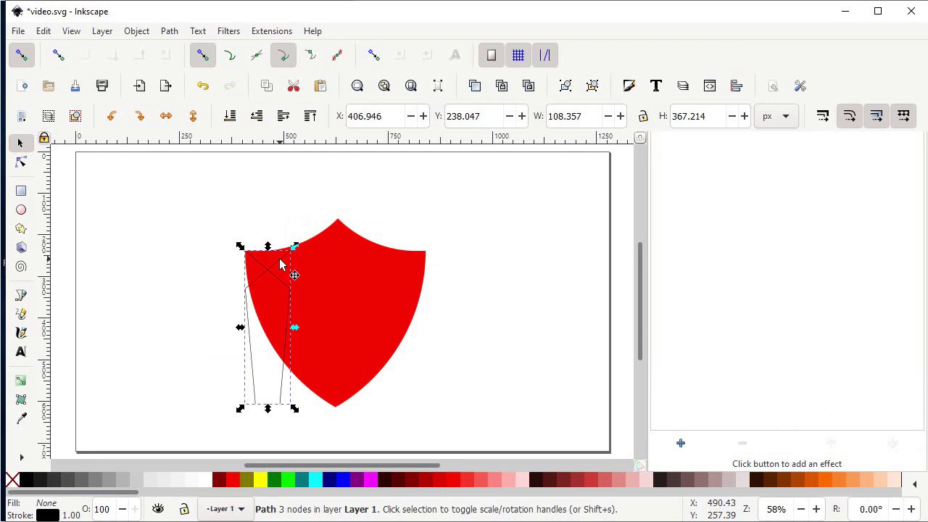
{"action": "left_click_drag", "start_coordinate": [282, 266], "coordinate": [417, 269]}
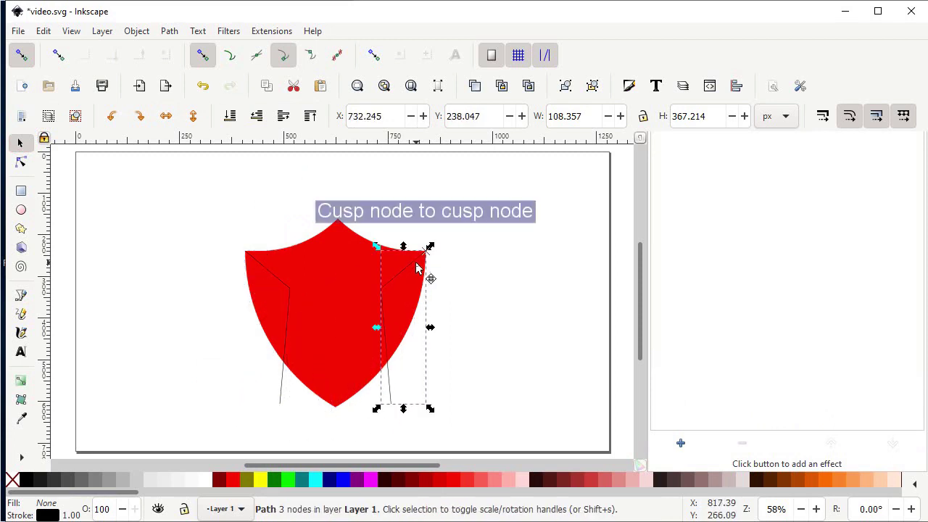
Step: Divide the shield along the right line, delete the outer right sliver, then select the left cutting line
{"action": "key", "text": "shift"}
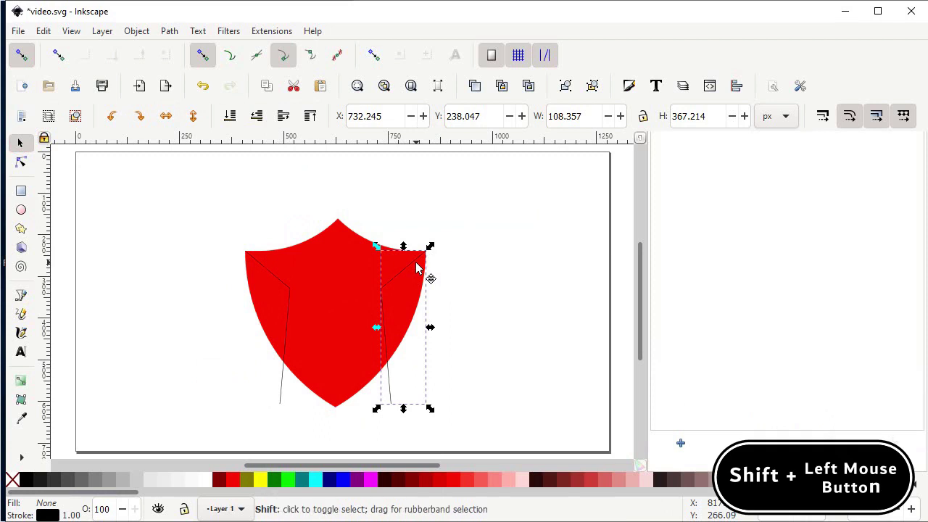
{"action": "left_click", "coordinate": [363, 274], "text": "shift"}
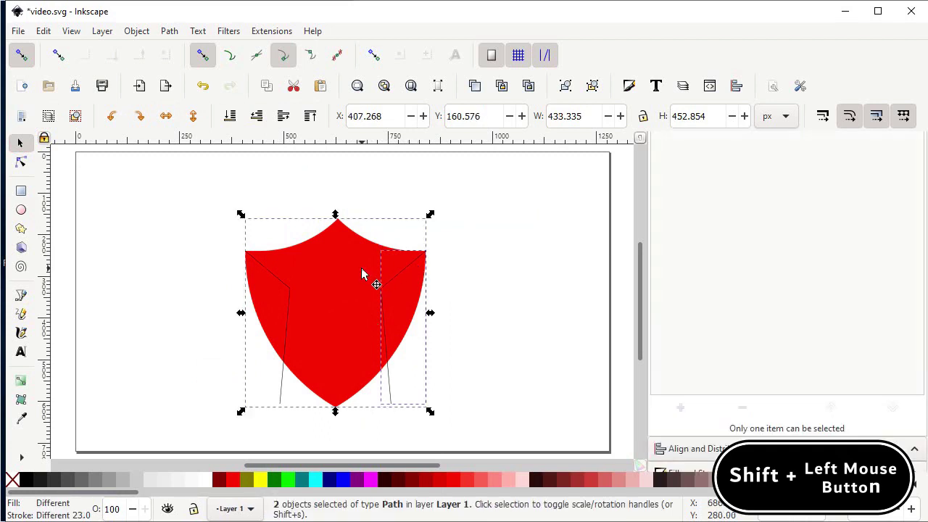
{"action": "left_click", "coordinate": [169, 31]}
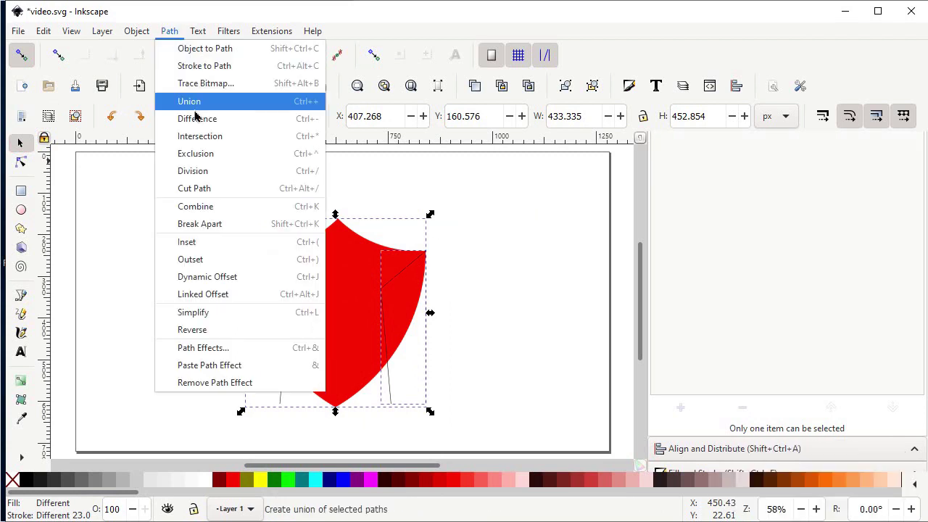
{"action": "left_click", "coordinate": [194, 171]}
{"action": "left_click_drag", "start_coordinate": [465, 232], "coordinate": [362, 404]}
{"action": "key", "text": "Delete"}
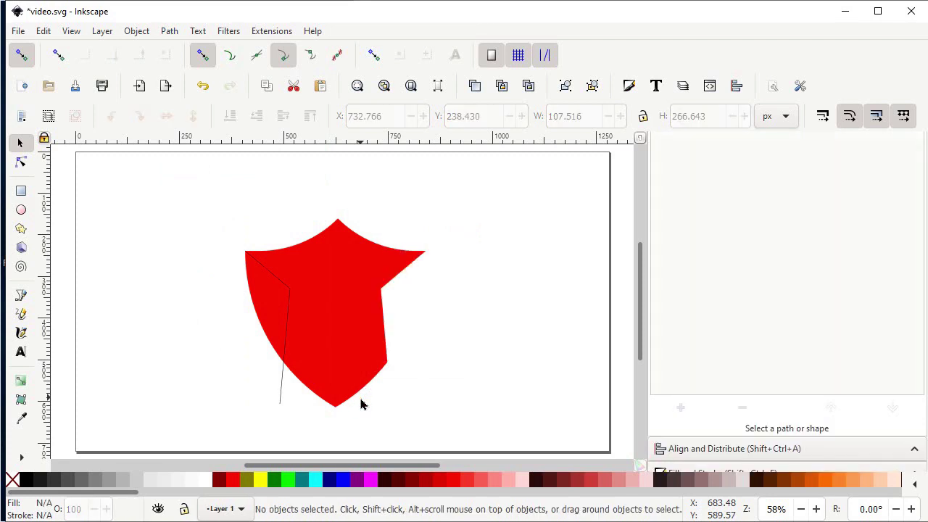
{"action": "left_click", "coordinate": [361, 404], "text": "shift"}
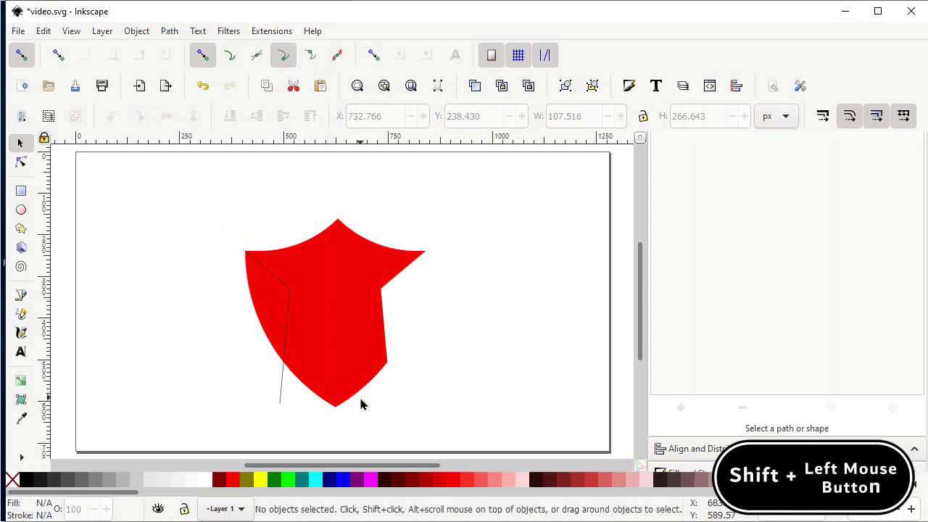
{"action": "left_click", "coordinate": [284, 393], "text": "shift"}
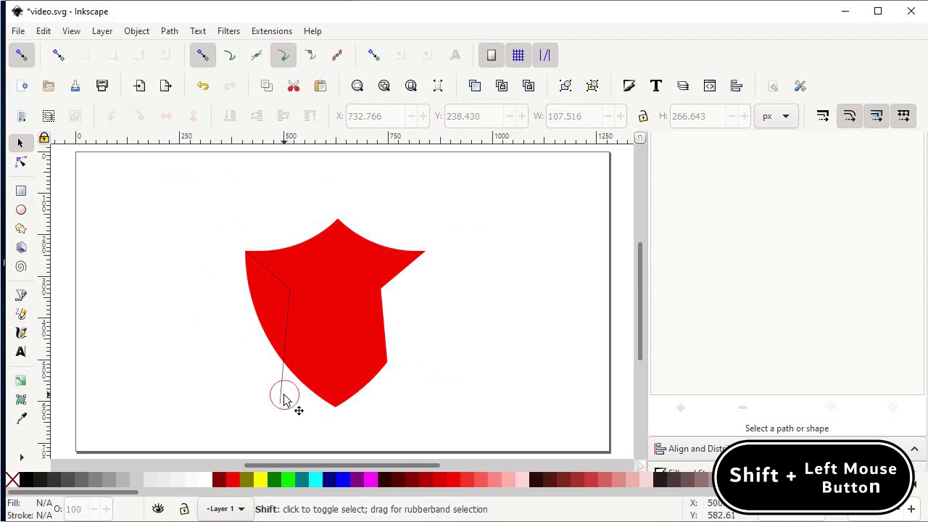
Step: Divide the shield along the left line and delete the cut-off left piece
{"action": "left_click", "coordinate": [284, 396], "text": "shift"}
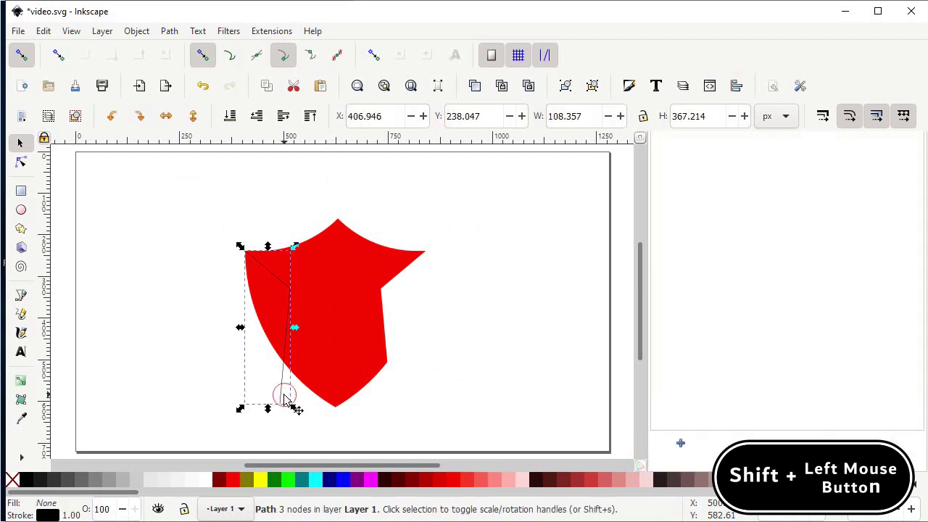
{"action": "left_click", "coordinate": [347, 352], "text": "shift"}
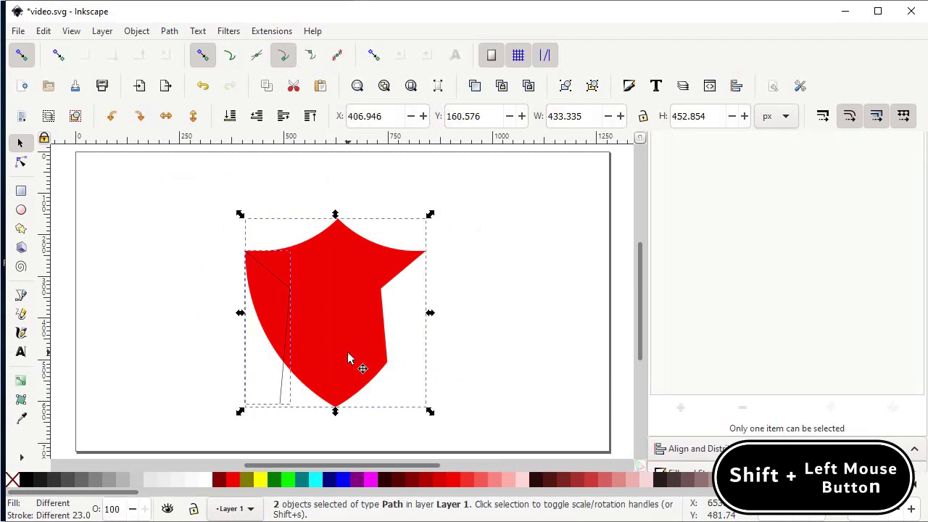
{"action": "left_click", "coordinate": [169, 31]}
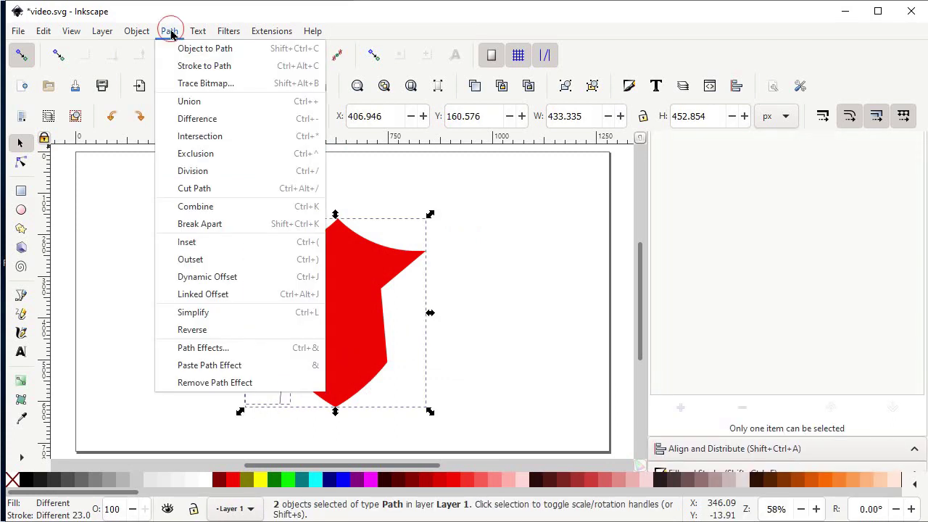
{"action": "left_click", "coordinate": [206, 172]}
{"action": "left_click_drag", "start_coordinate": [196, 213], "coordinate": [308, 402]}
{"action": "key", "text": "Delete"}
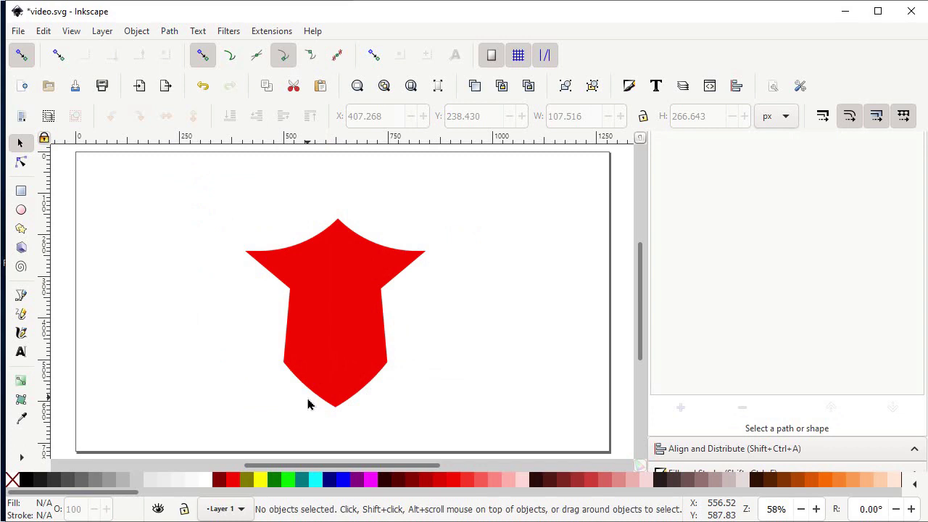
Step: Open the Path Effects panel with the trimmed red shield selected
{"action": "left_click", "coordinate": [170, 31]}
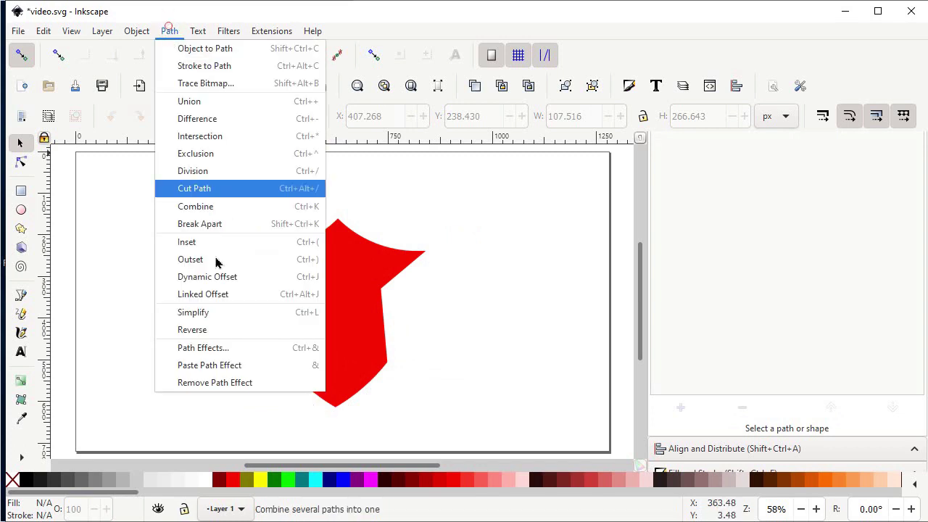
{"action": "left_click", "coordinate": [211, 347]}
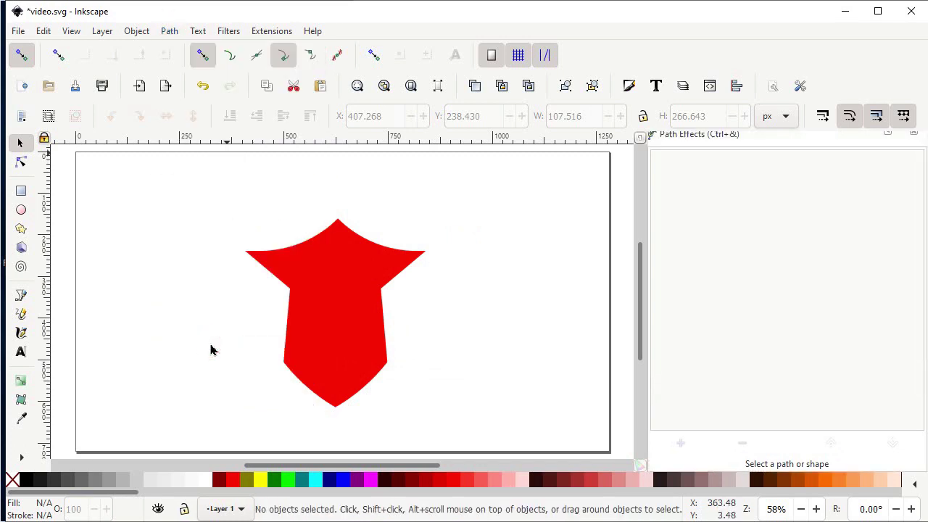
{"action": "left_click", "coordinate": [319, 324]}
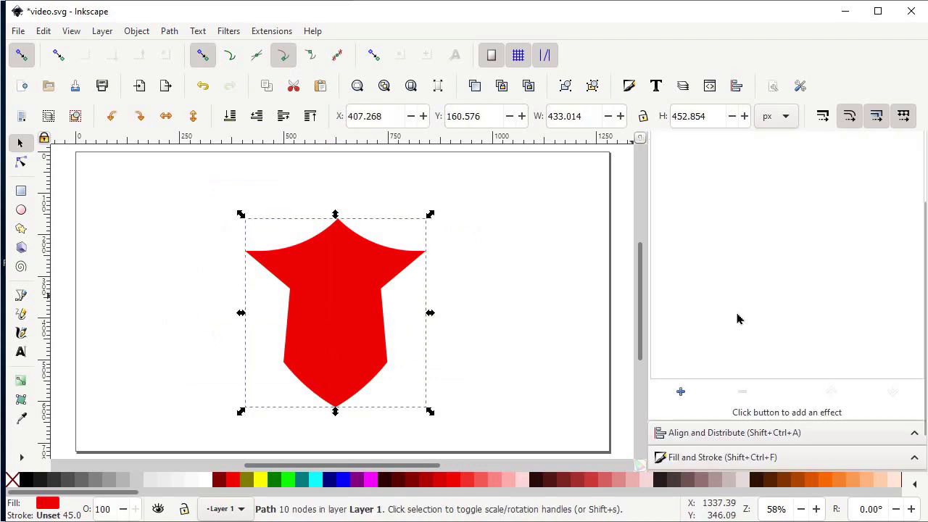
Step: Add Corners (Fillet/Chamfer) to the shield and round its left waist corner
{"action": "left_click", "coordinate": [687, 397]}
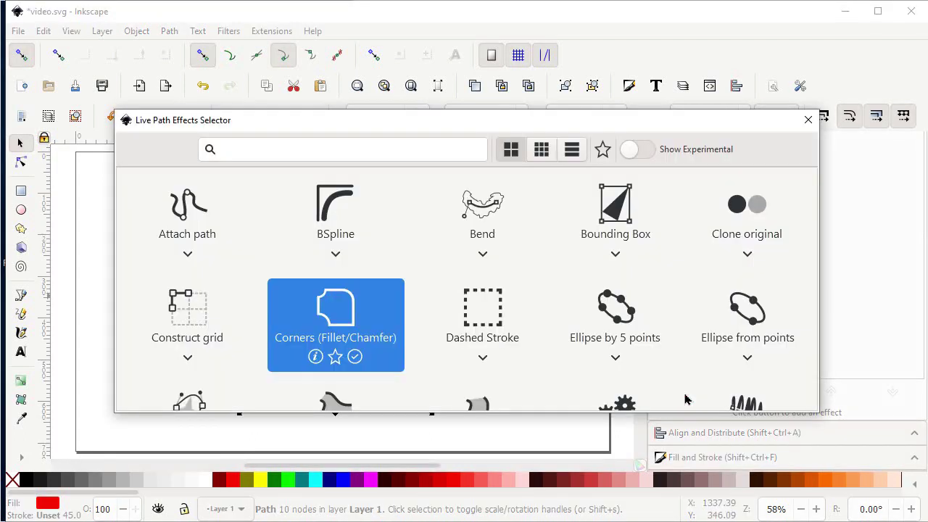
{"action": "left_click", "coordinate": [345, 308]}
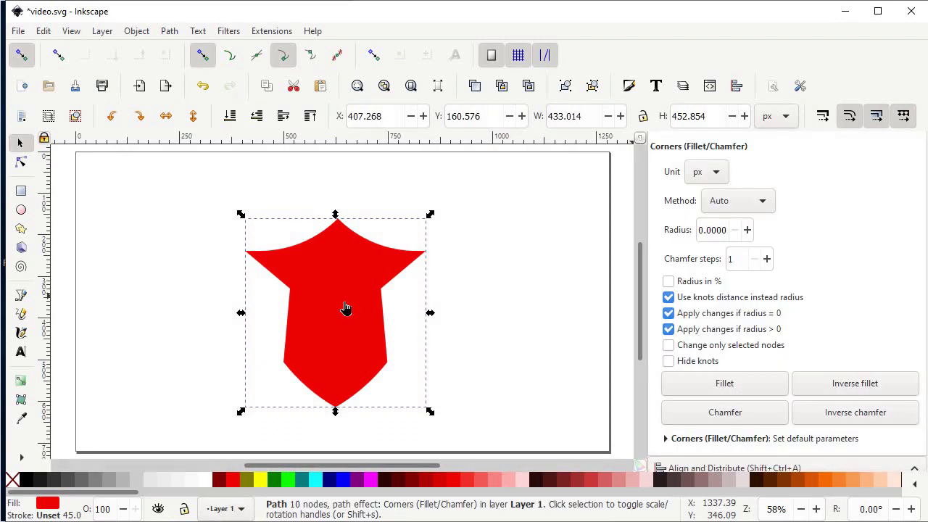
{"action": "left_click", "coordinate": [22, 163]}
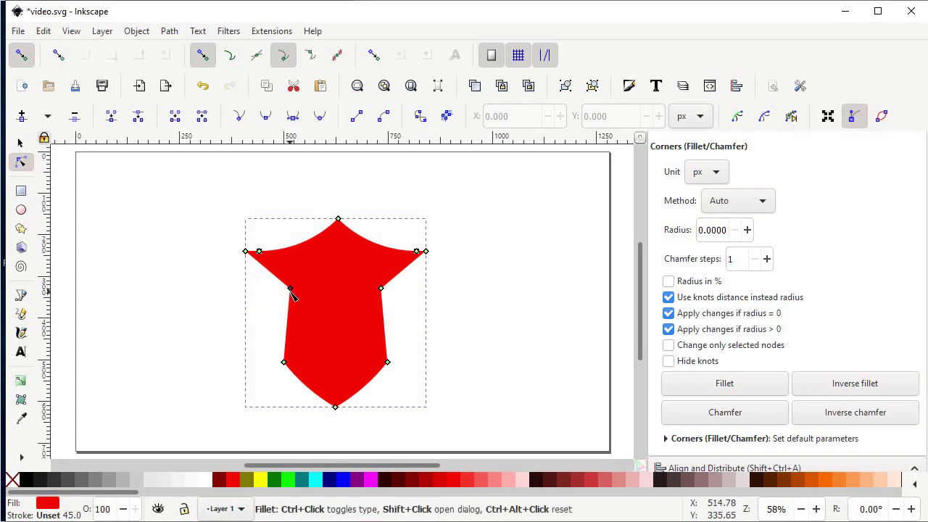
{"action": "left_click_drag", "start_coordinate": [290, 294], "coordinate": [290, 327]}
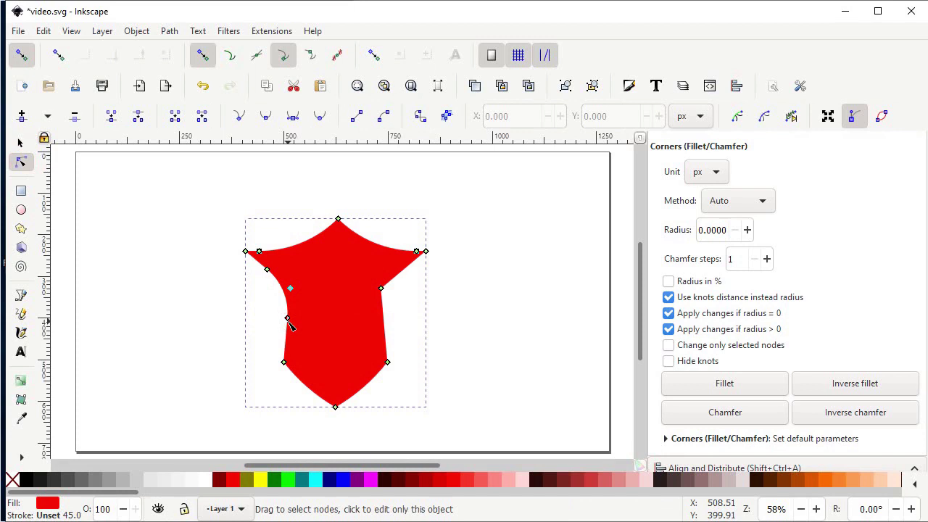
Step: Set the left waist fillet's knot distance to 70
{"action": "left_click", "coordinate": [289, 320], "text": "shift"}
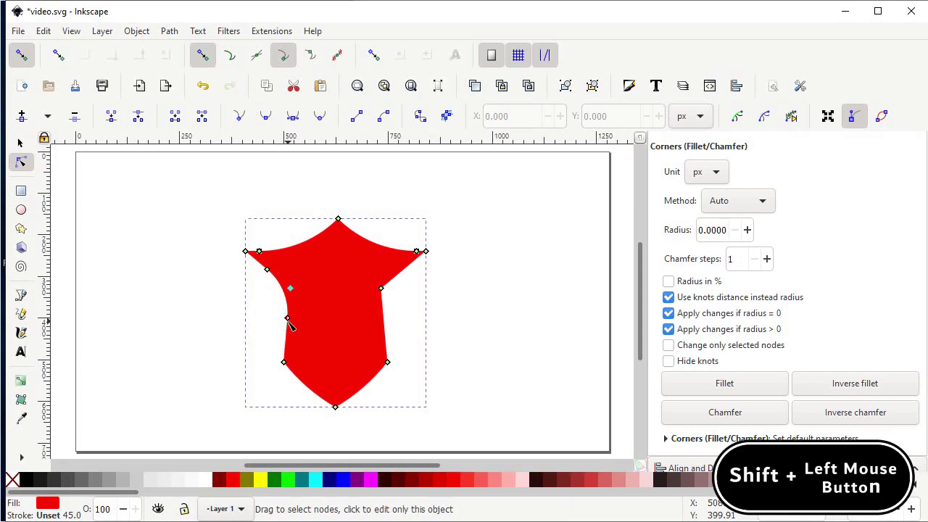
{"action": "left_click", "coordinate": [288, 320], "text": "shift"}
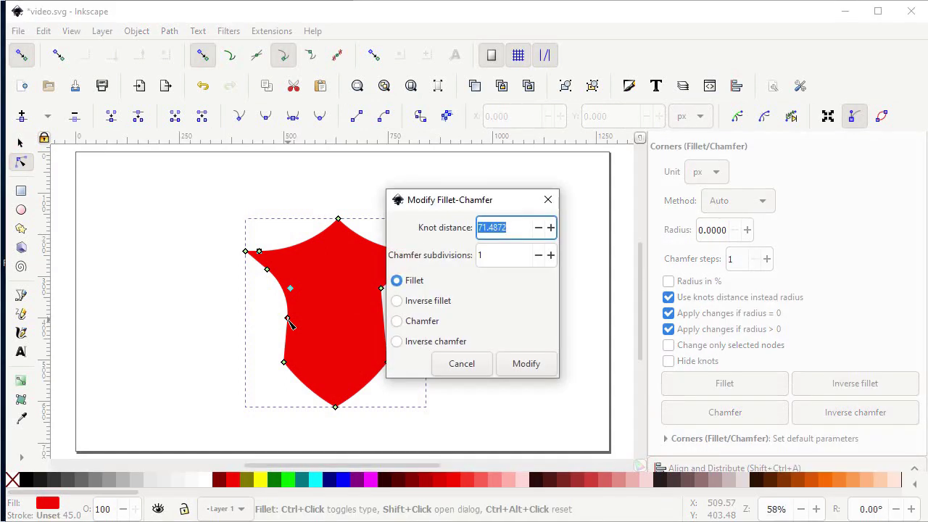
{"action": "left_click_drag", "start_coordinate": [513, 227], "coordinate": [464, 220]}
{"action": "type", "text": "70"}
{"action": "left_click", "coordinate": [410, 284]}
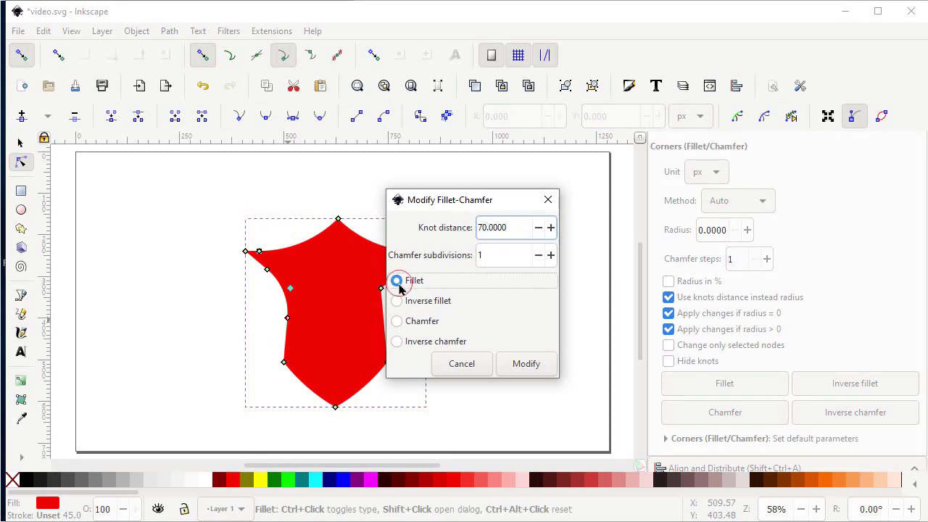
{"action": "left_click", "coordinate": [532, 366]}
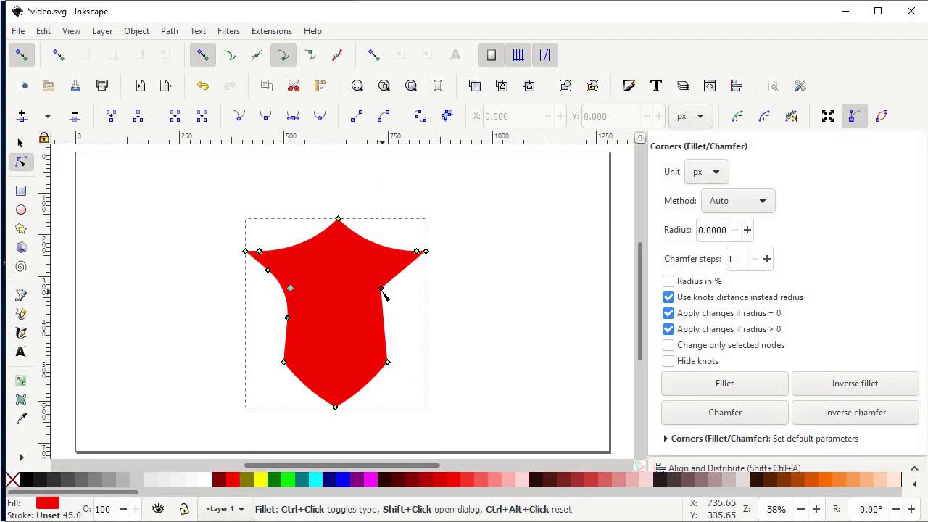
Step: Round the right waist corner and set its fillet knot distance to 70
{"action": "left_click_drag", "start_coordinate": [383, 304], "coordinate": [387, 320]}
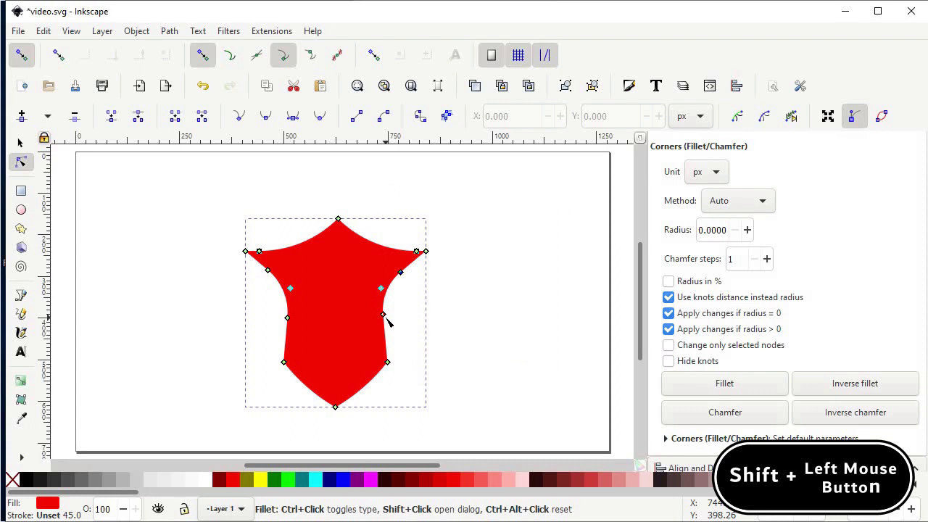
{"action": "left_click", "coordinate": [385, 317], "text": "shift"}
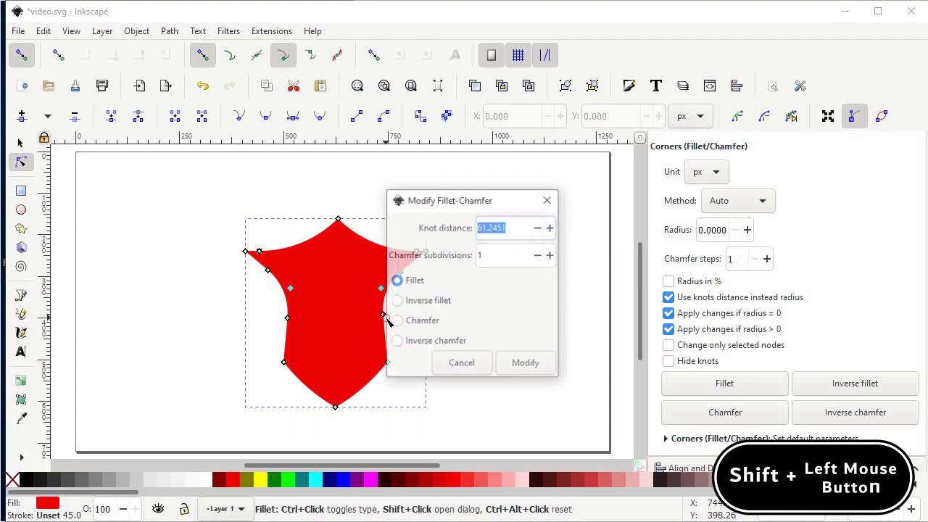
{"action": "left_click", "coordinate": [470, 227]}
{"action": "type", "text": "70"}
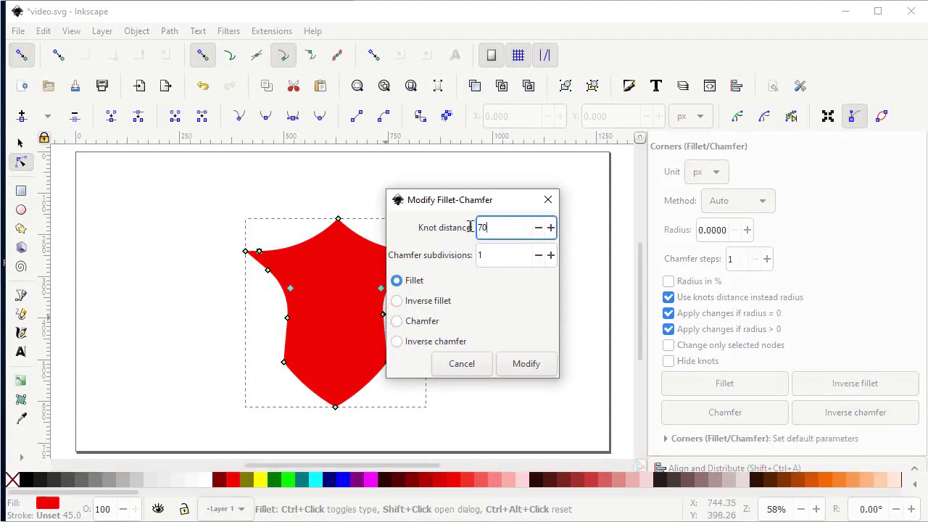
{"action": "left_click", "coordinate": [515, 363]}
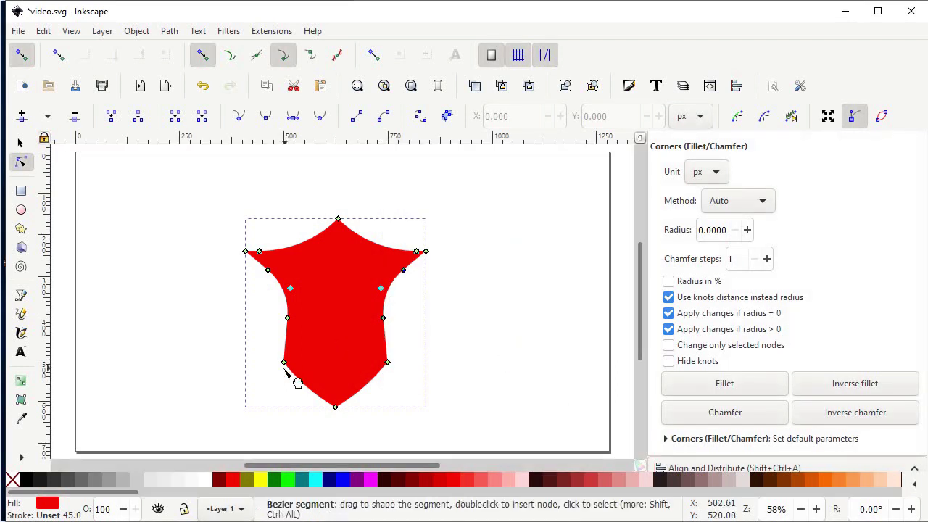
Step: Fillet the lower-left corner with knot distance 70
{"action": "left_click_drag", "start_coordinate": [285, 366], "coordinate": [305, 388]}
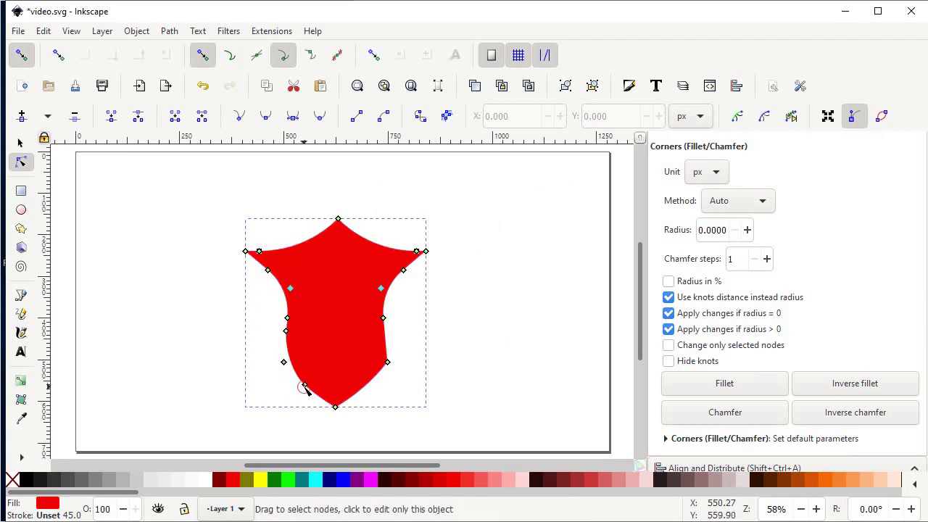
{"action": "left_click", "coordinate": [305, 388], "text": "shift"}
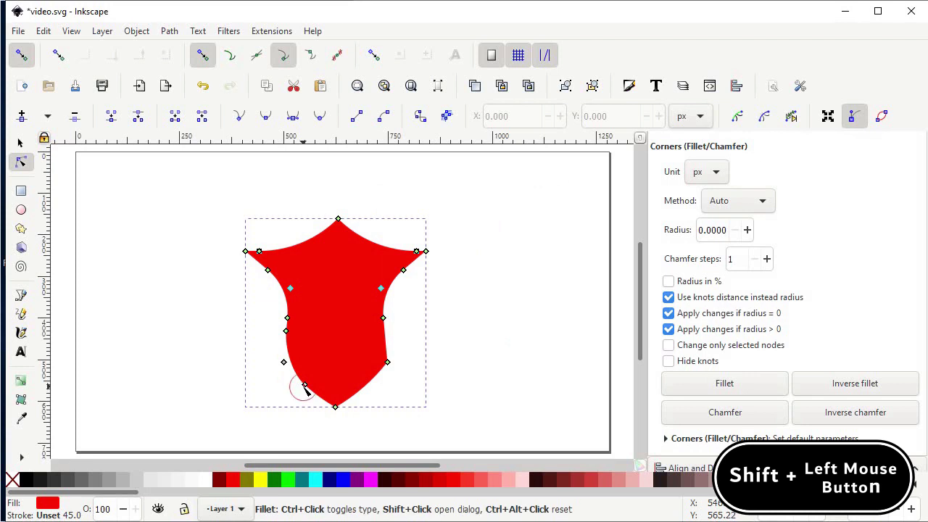
{"action": "left_click", "coordinate": [515, 227]}
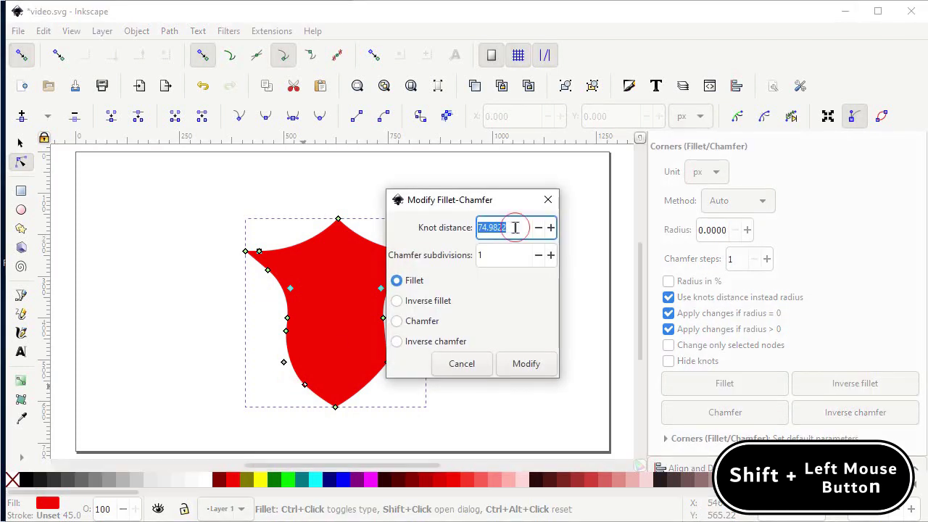
{"action": "type", "text": "70"}
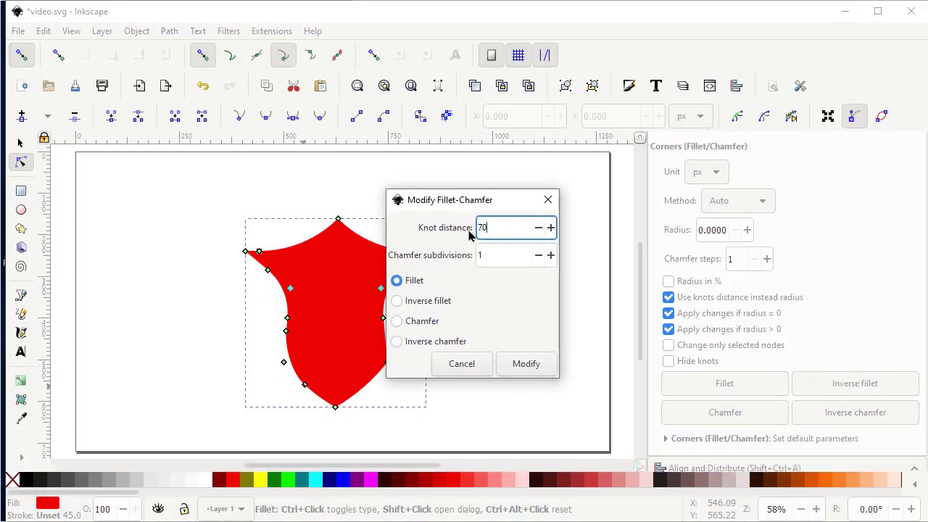
{"action": "left_click", "coordinate": [512, 362]}
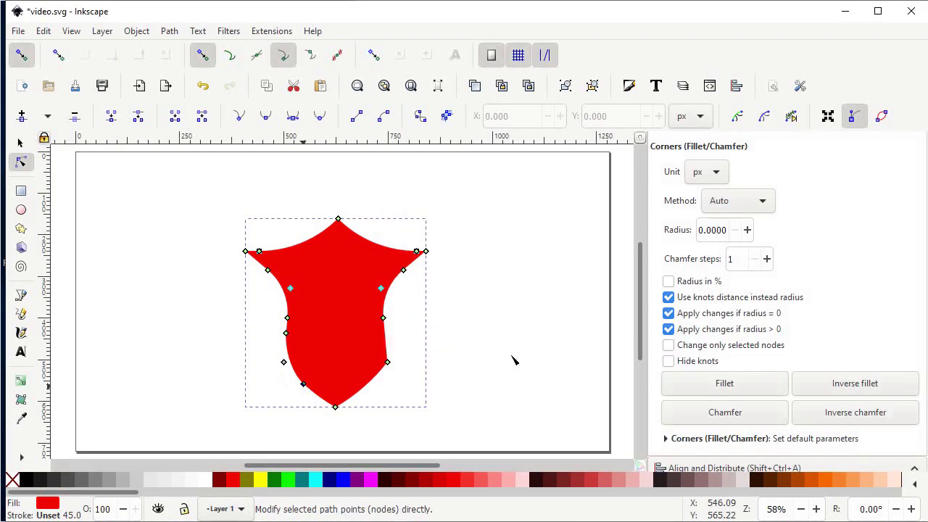
Step: Fillet the lower-right corner with knot distance 70
{"action": "left_click_drag", "start_coordinate": [389, 364], "coordinate": [388, 338]}
{"action": "left_click", "coordinate": [388, 339], "text": "shift"}
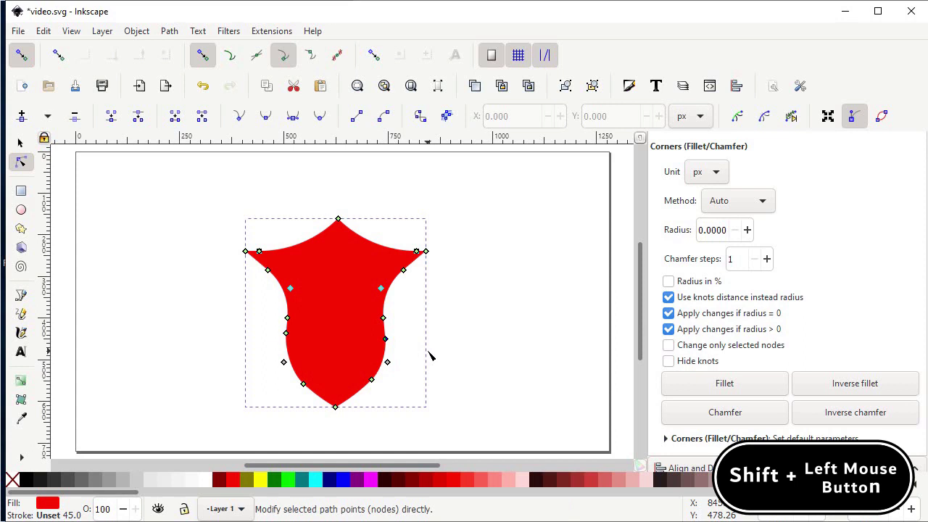
{"action": "left_click", "coordinate": [387, 343], "text": "shift"}
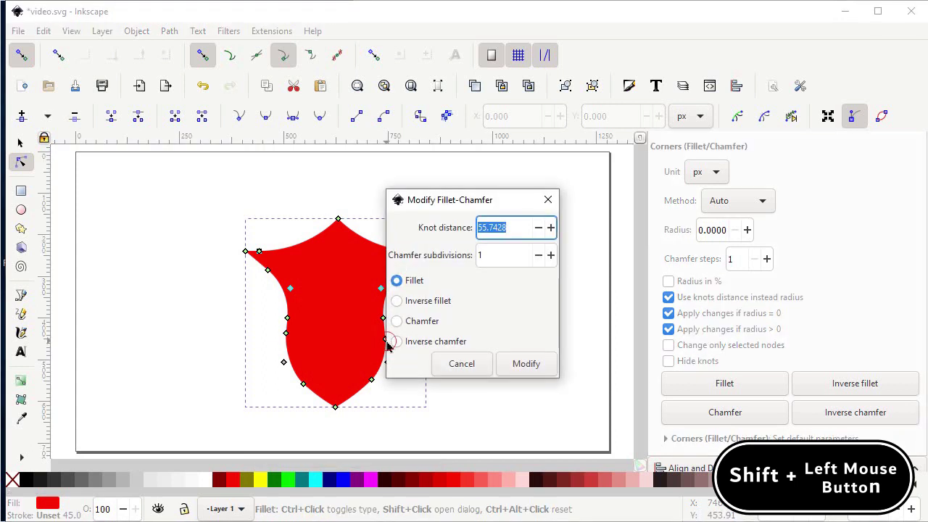
{"action": "left_click_drag", "start_coordinate": [511, 227], "coordinate": [473, 228]}
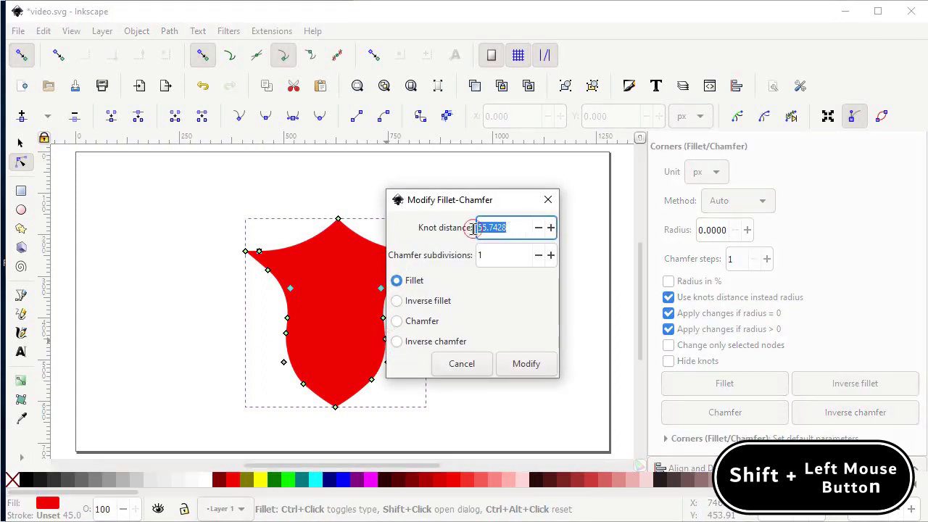
{"action": "type", "text": "70"}
{"action": "left_click", "coordinate": [517, 359]}
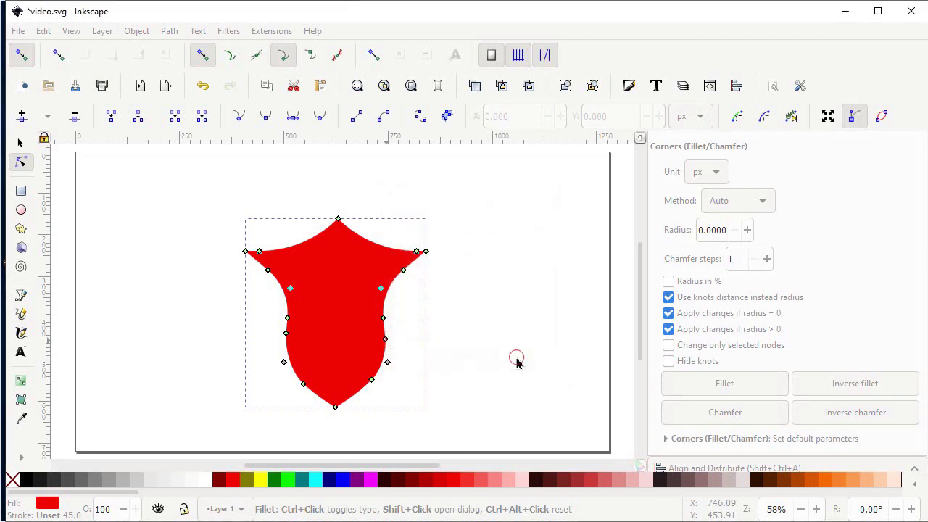
Step: Bake the corner effect into the shield path with Object to Path
{"action": "left_click", "coordinate": [167, 31]}
{"action": "left_click", "coordinate": [167, 31]}
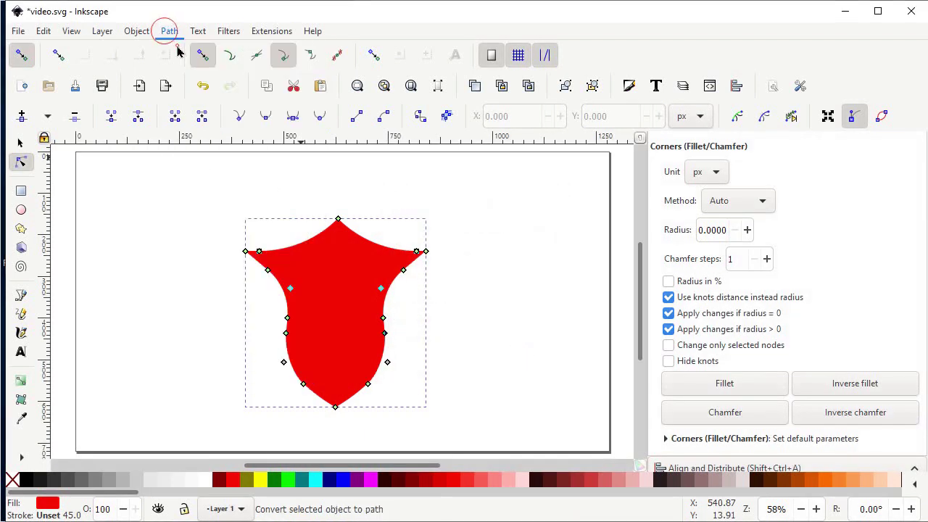
{"action": "key", "text": "ctrl+shift+c"}
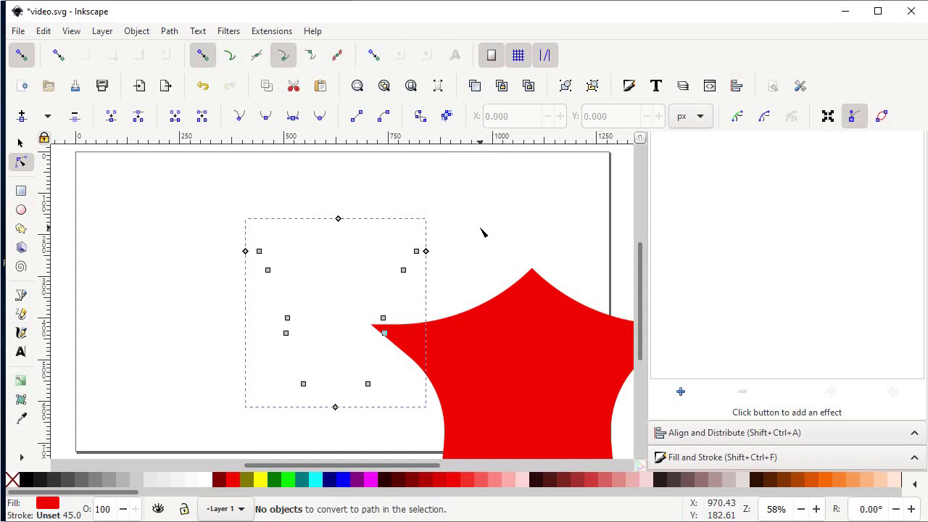